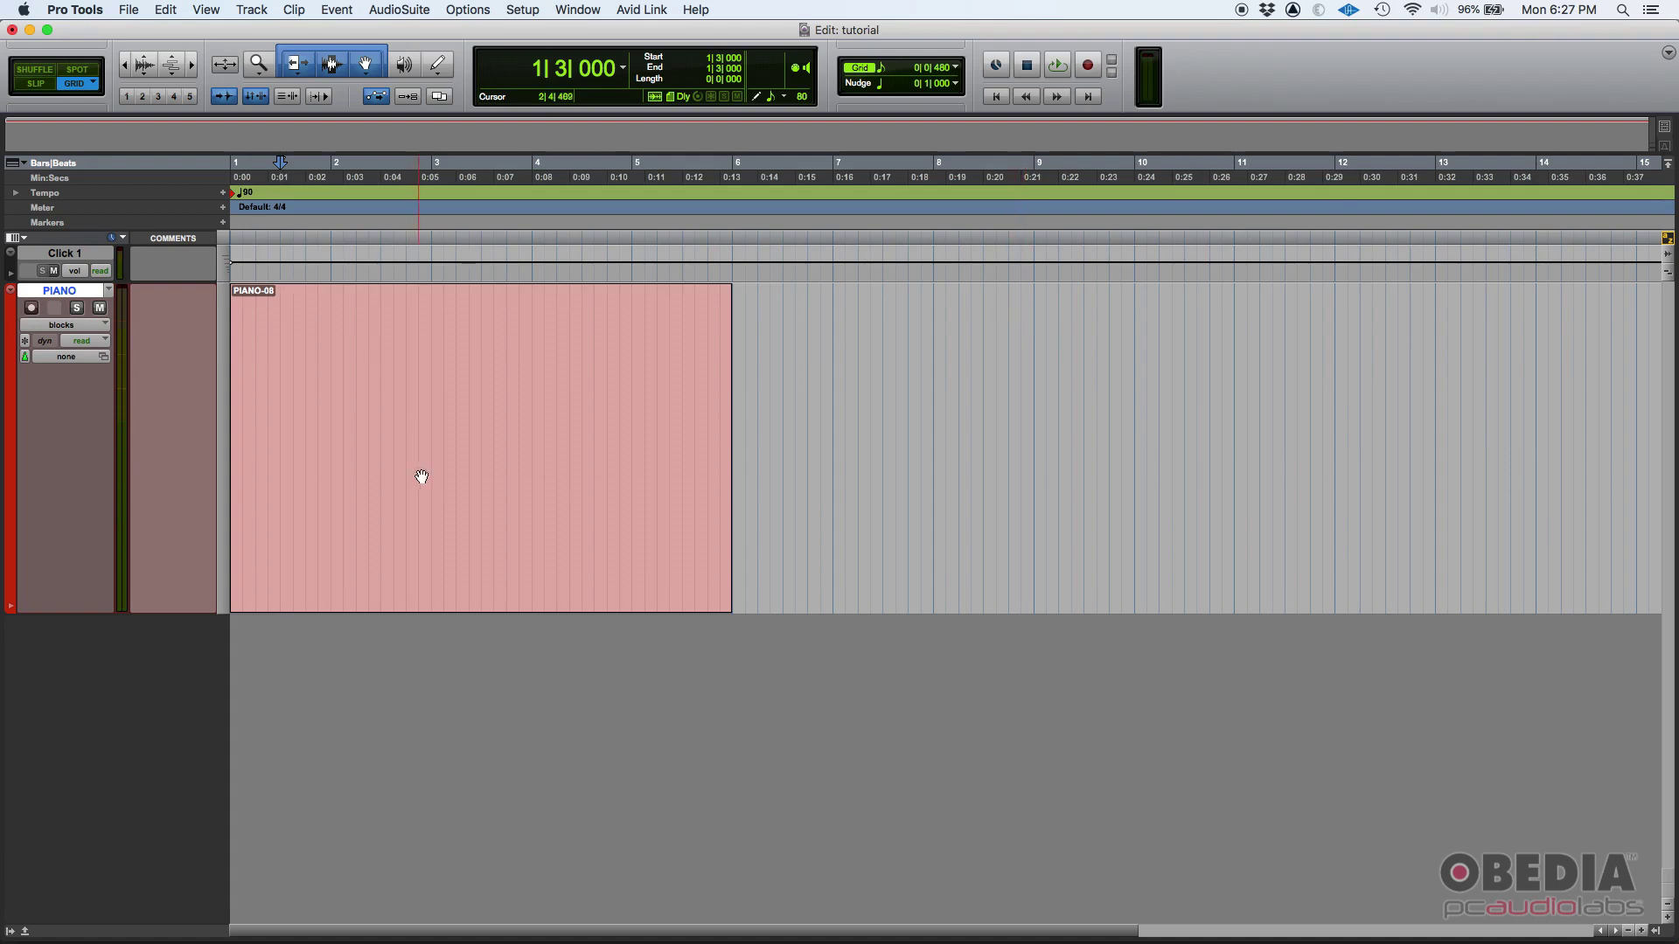
# Open the PIANO-08 clip in the MIDI Editor, leaving the grid value unchanged
pyautogui.doubleClick(422, 519)
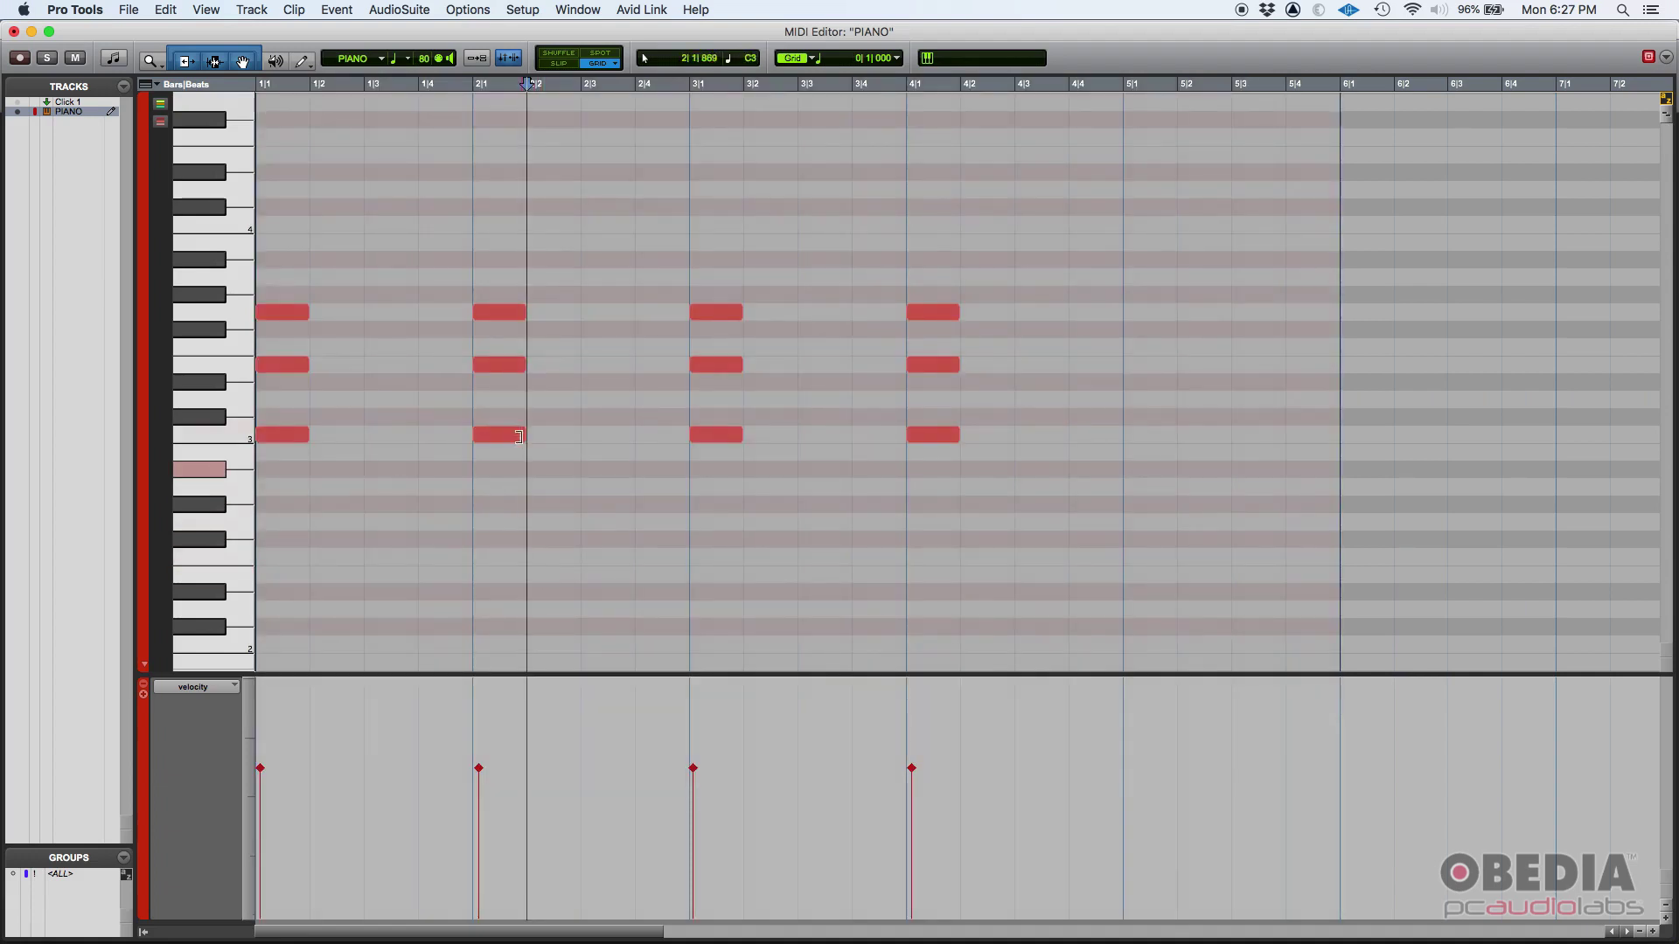
pyautogui.click(827, 72)
pyautogui.click(842, 68)
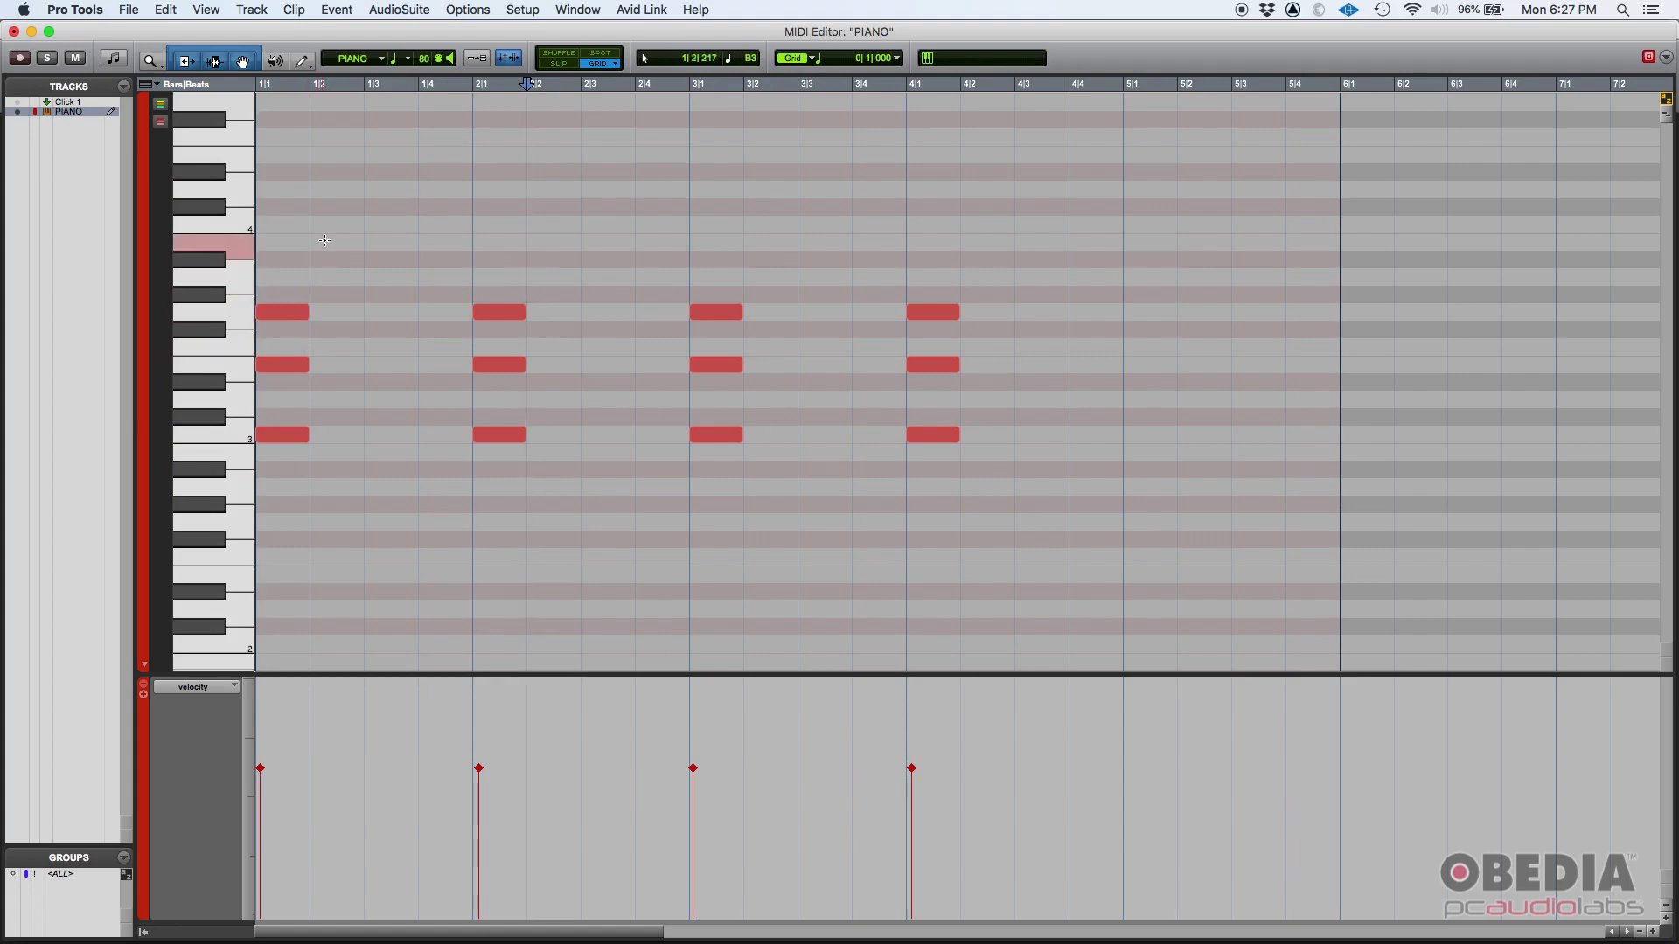
# Play the four short three-note chords from the session start, then stop
pyautogui.press('Return')
pyautogui.press('space')
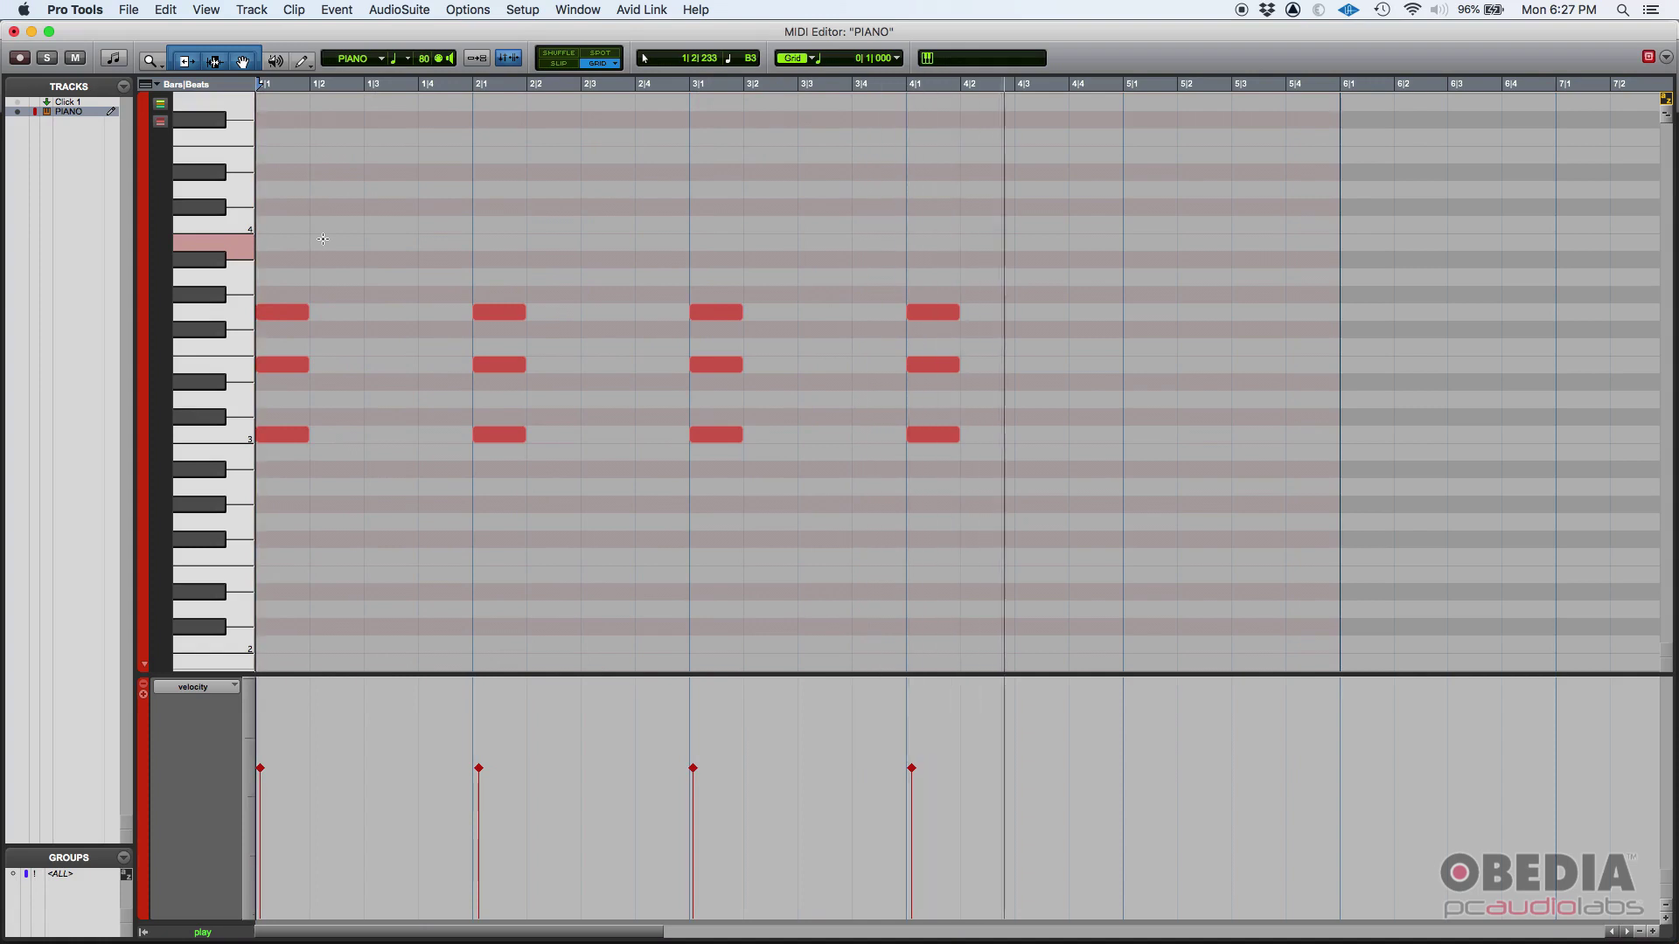
pyautogui.press('space')
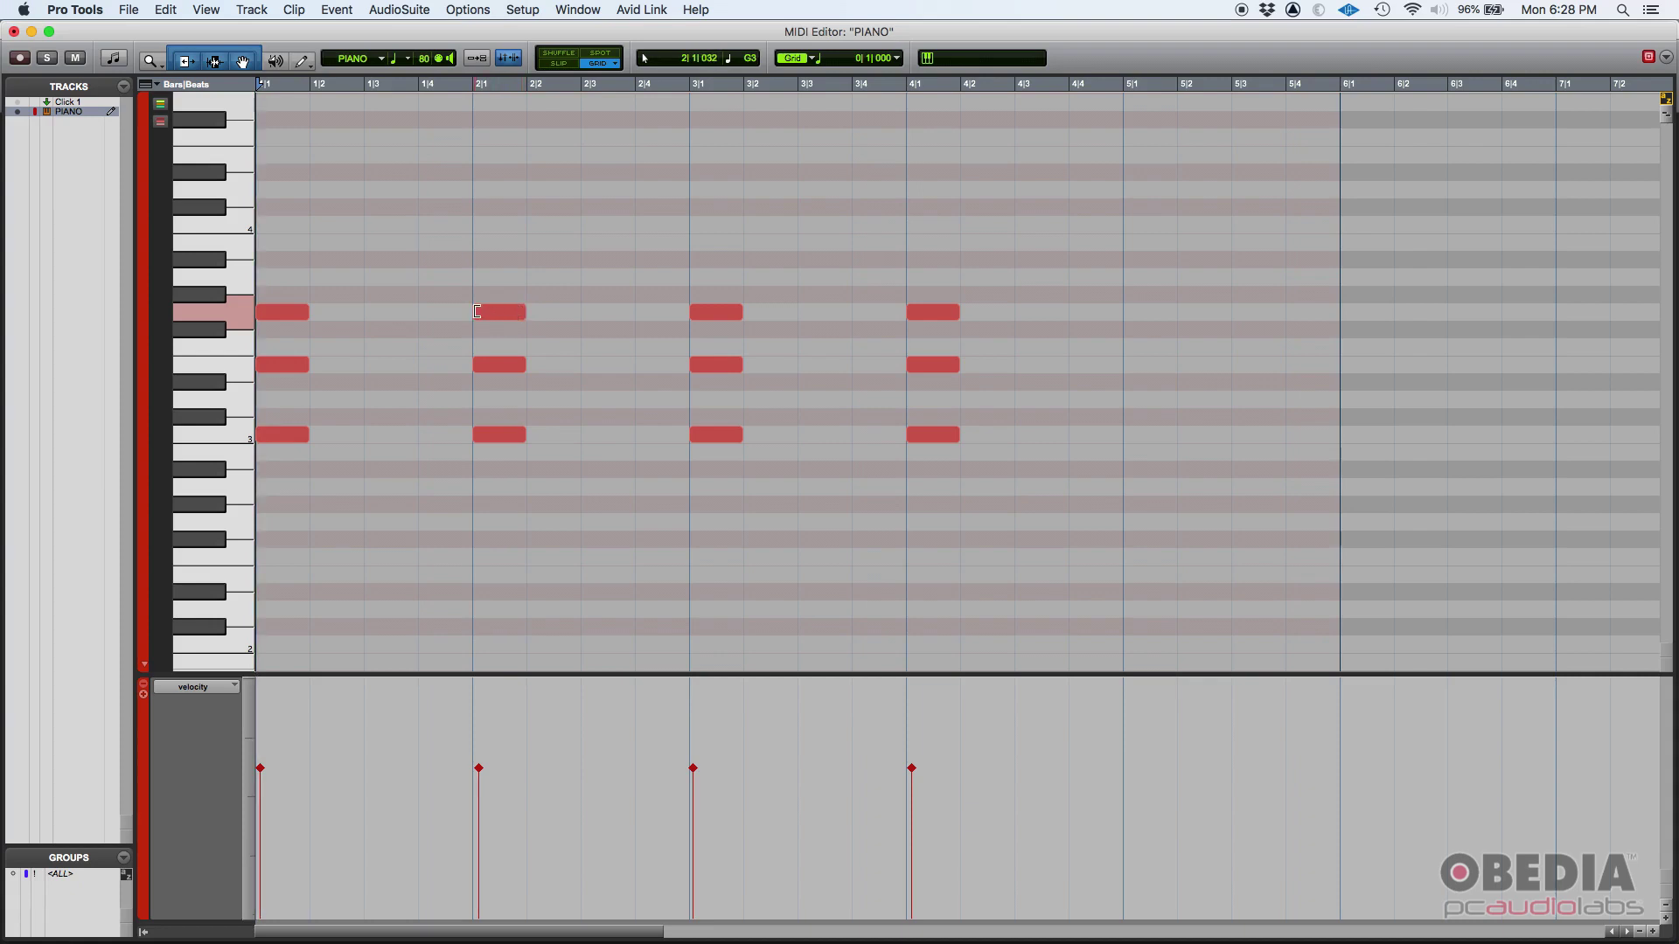
# Trim the bar-2 chord's top note so it runs from 2|1 to 2|4
pyautogui.click(520, 312)
pyautogui.moveTo(530, 312); pyautogui.dragTo(620, 308)
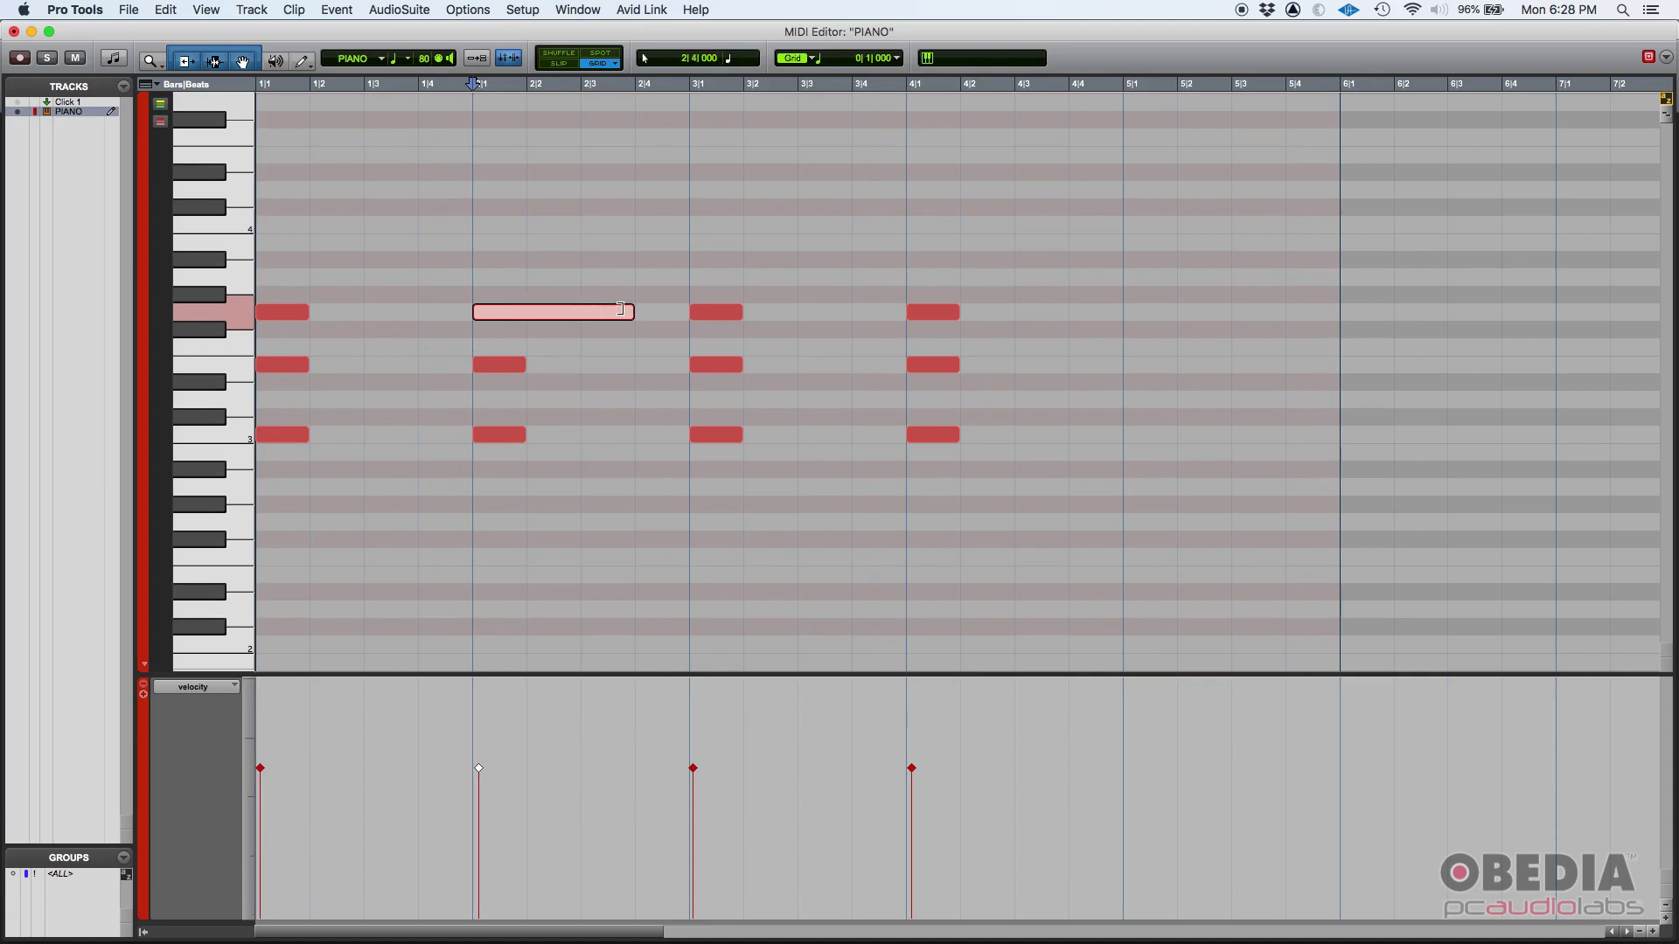
pyautogui.moveTo(622, 308); pyautogui.dragTo(523, 312)
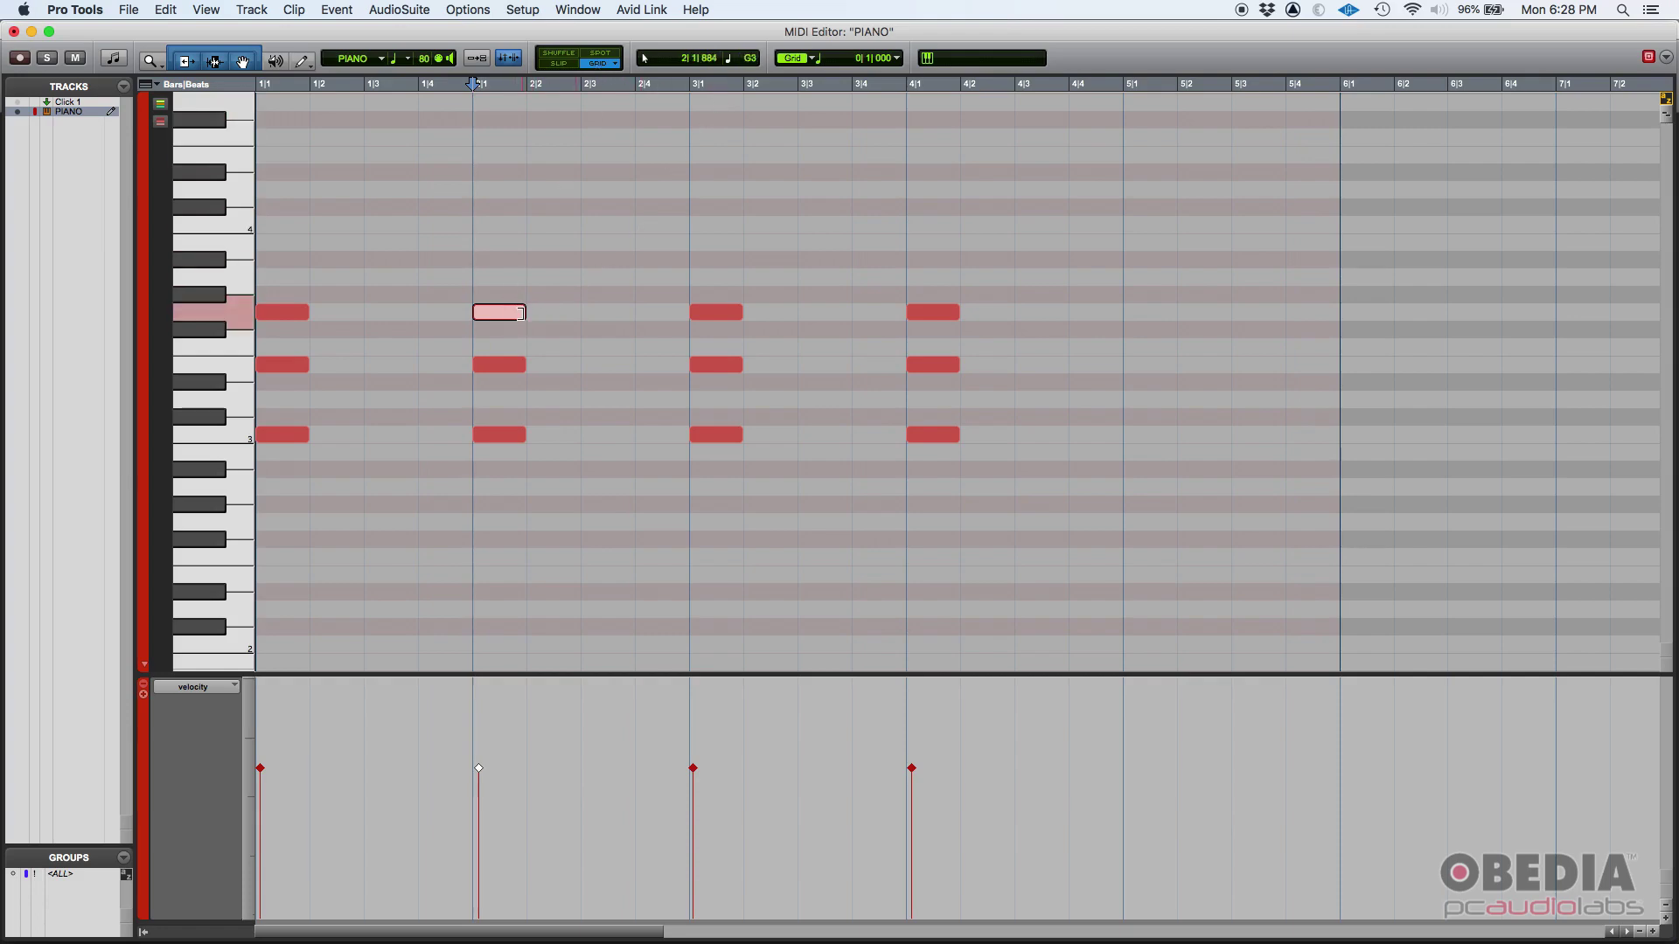
pyautogui.moveTo(550, 312); pyautogui.dragTo(634, 312)
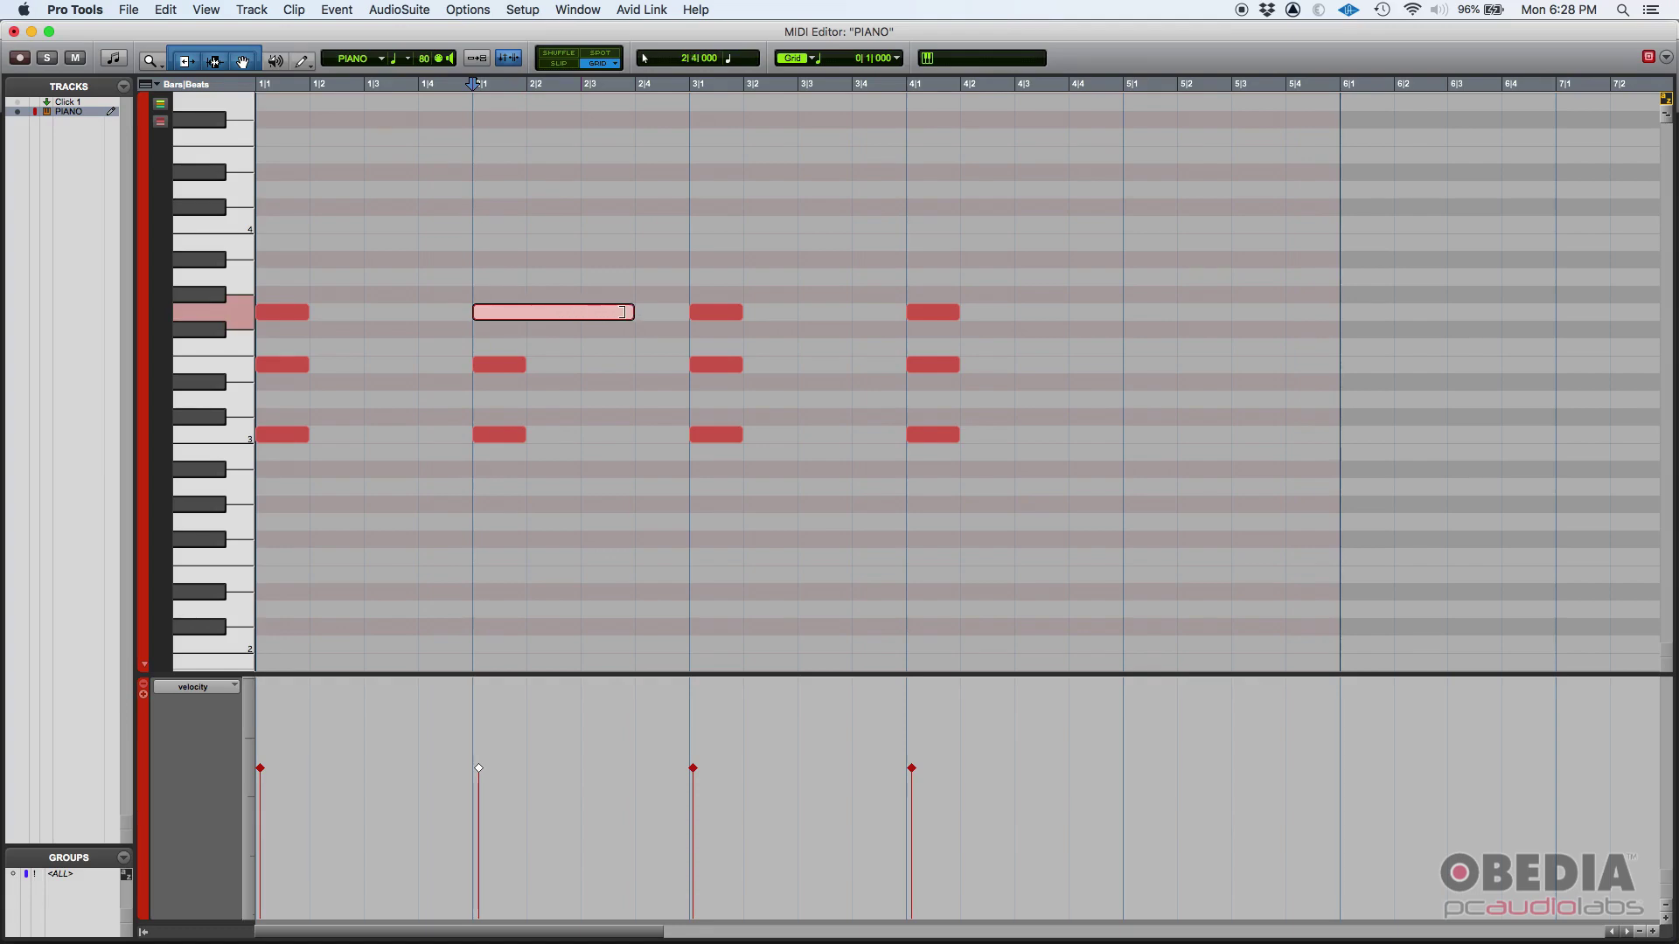
pyautogui.moveTo(481, 312)
pyautogui.mouseDown()
pyautogui.moveTo(373, 310)
pyautogui.moveTo(483, 311)
pyautogui.mouseUp()
# Try a 1/32 grid, return to 1/4, then switch to Slip mode and shorten the top note
pyautogui.click(821, 61)
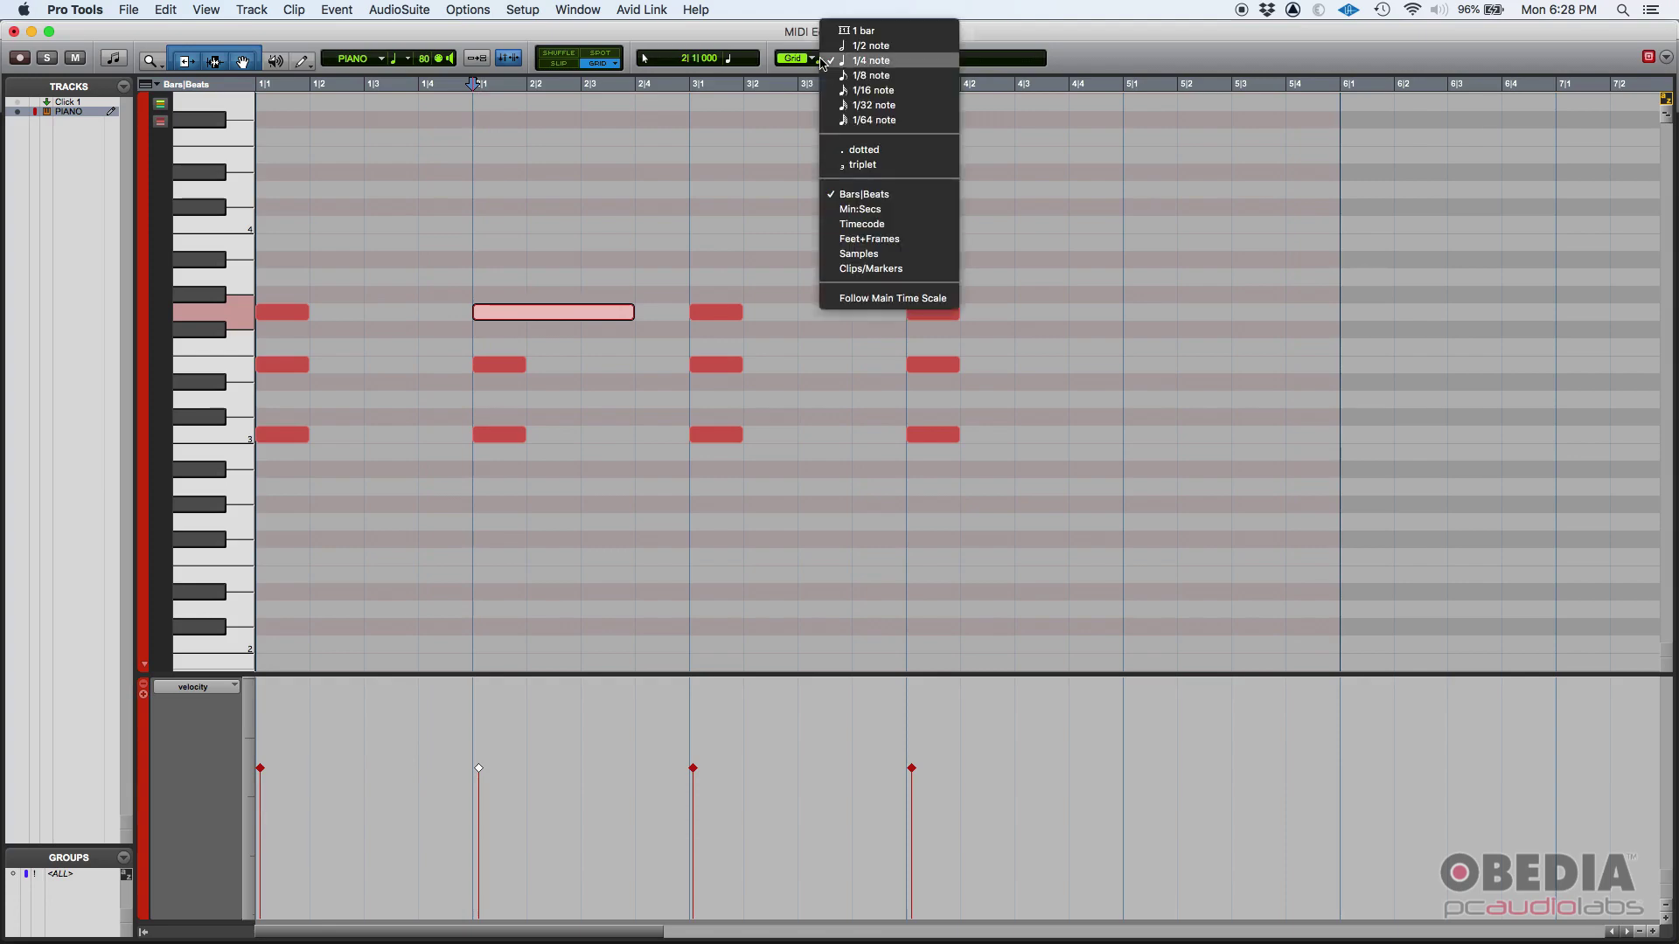
pyautogui.click(868, 110)
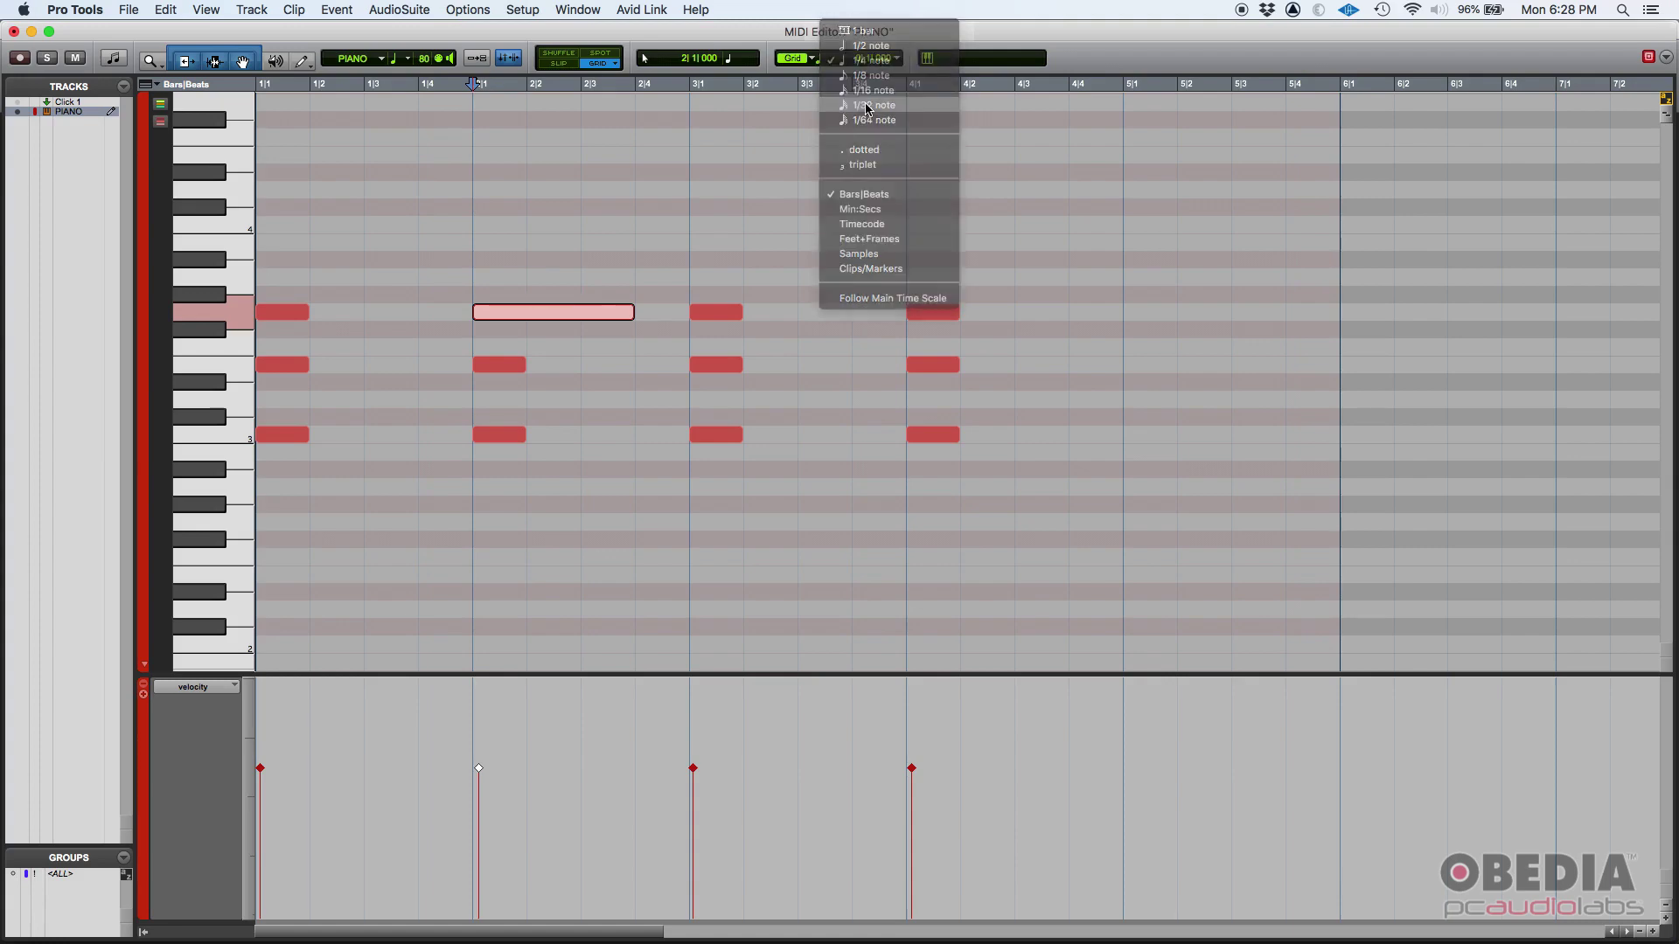
pyautogui.moveTo(633, 312); pyautogui.dragTo(595, 313)
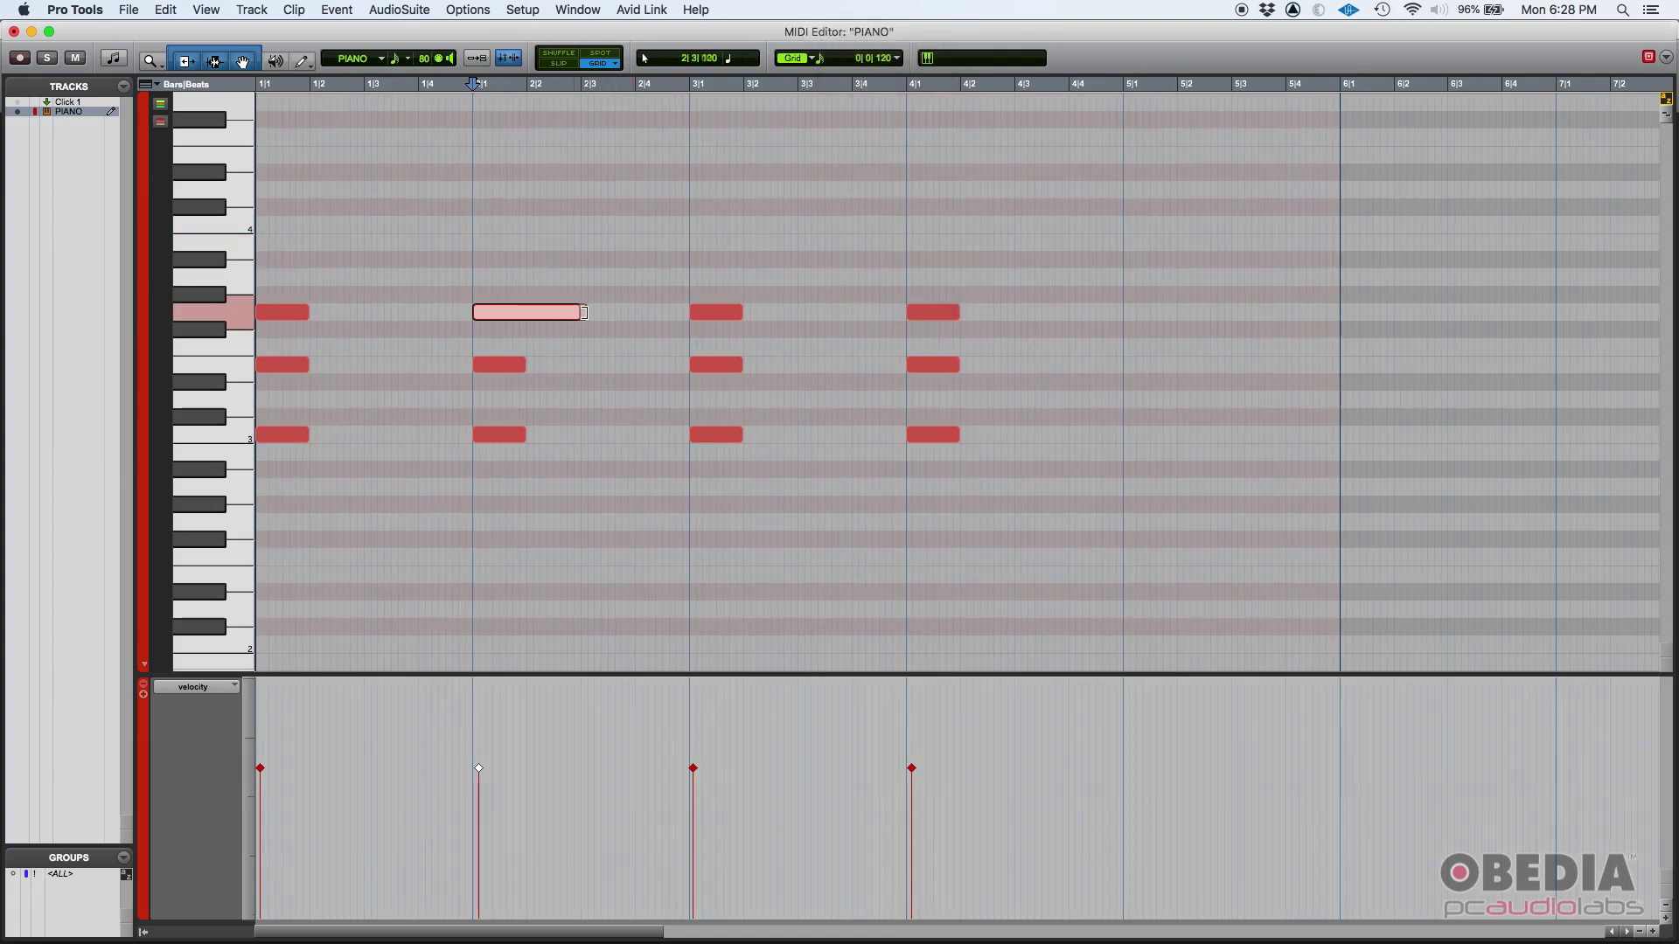
pyautogui.click(813, 58)
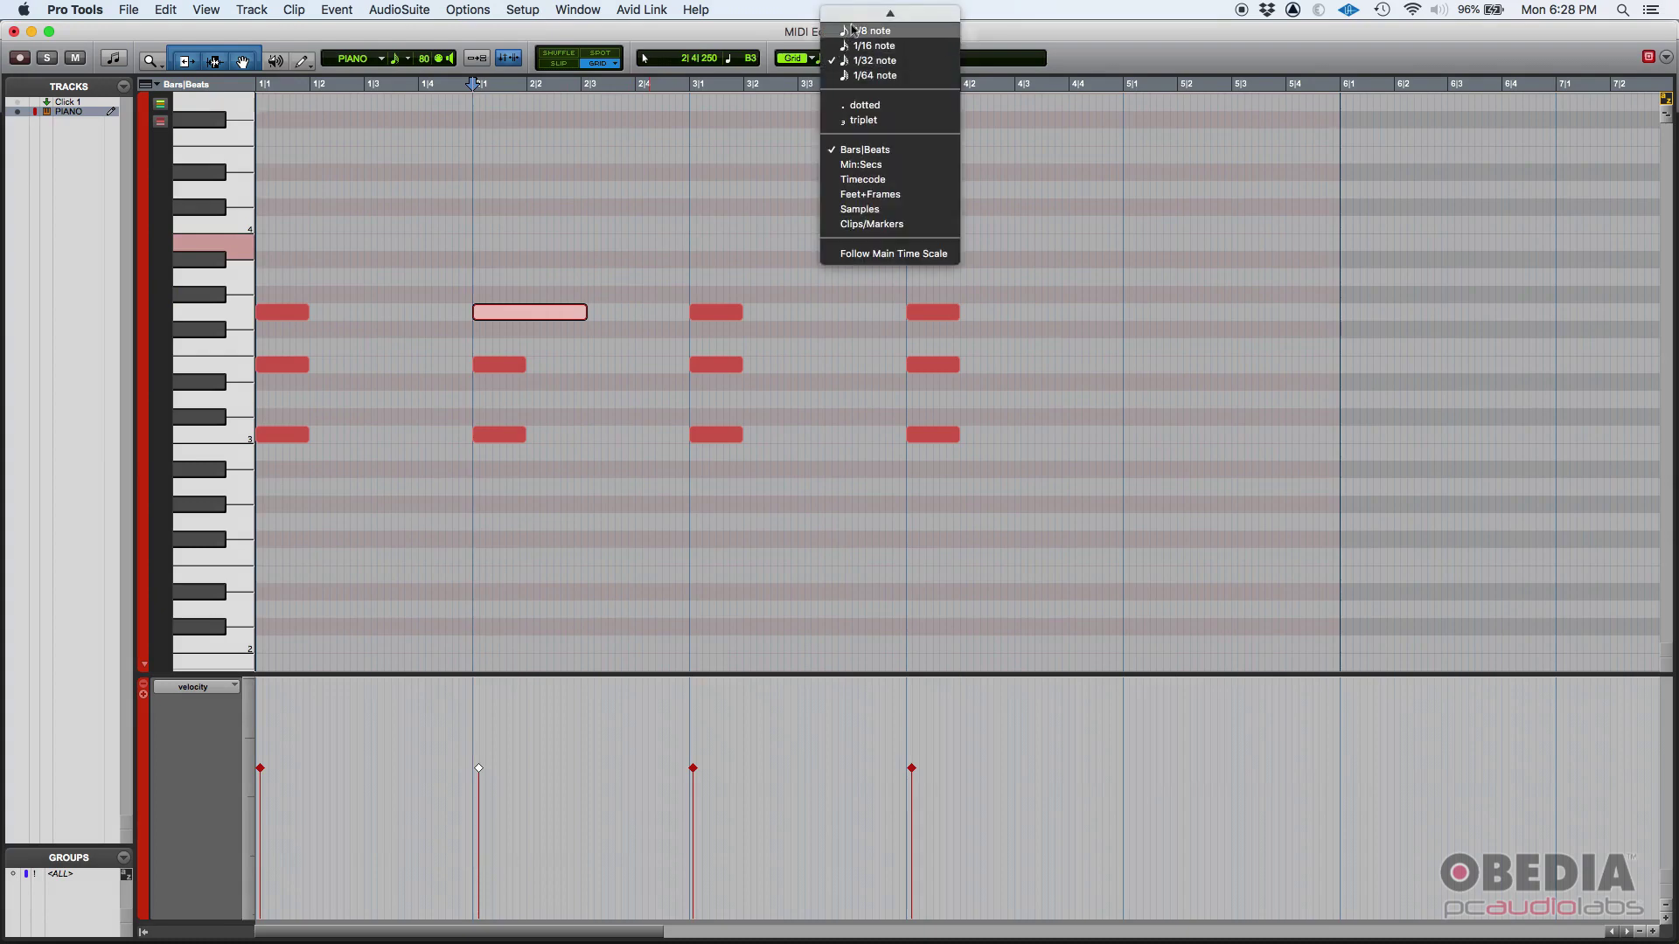
pyautogui.click(853, 30)
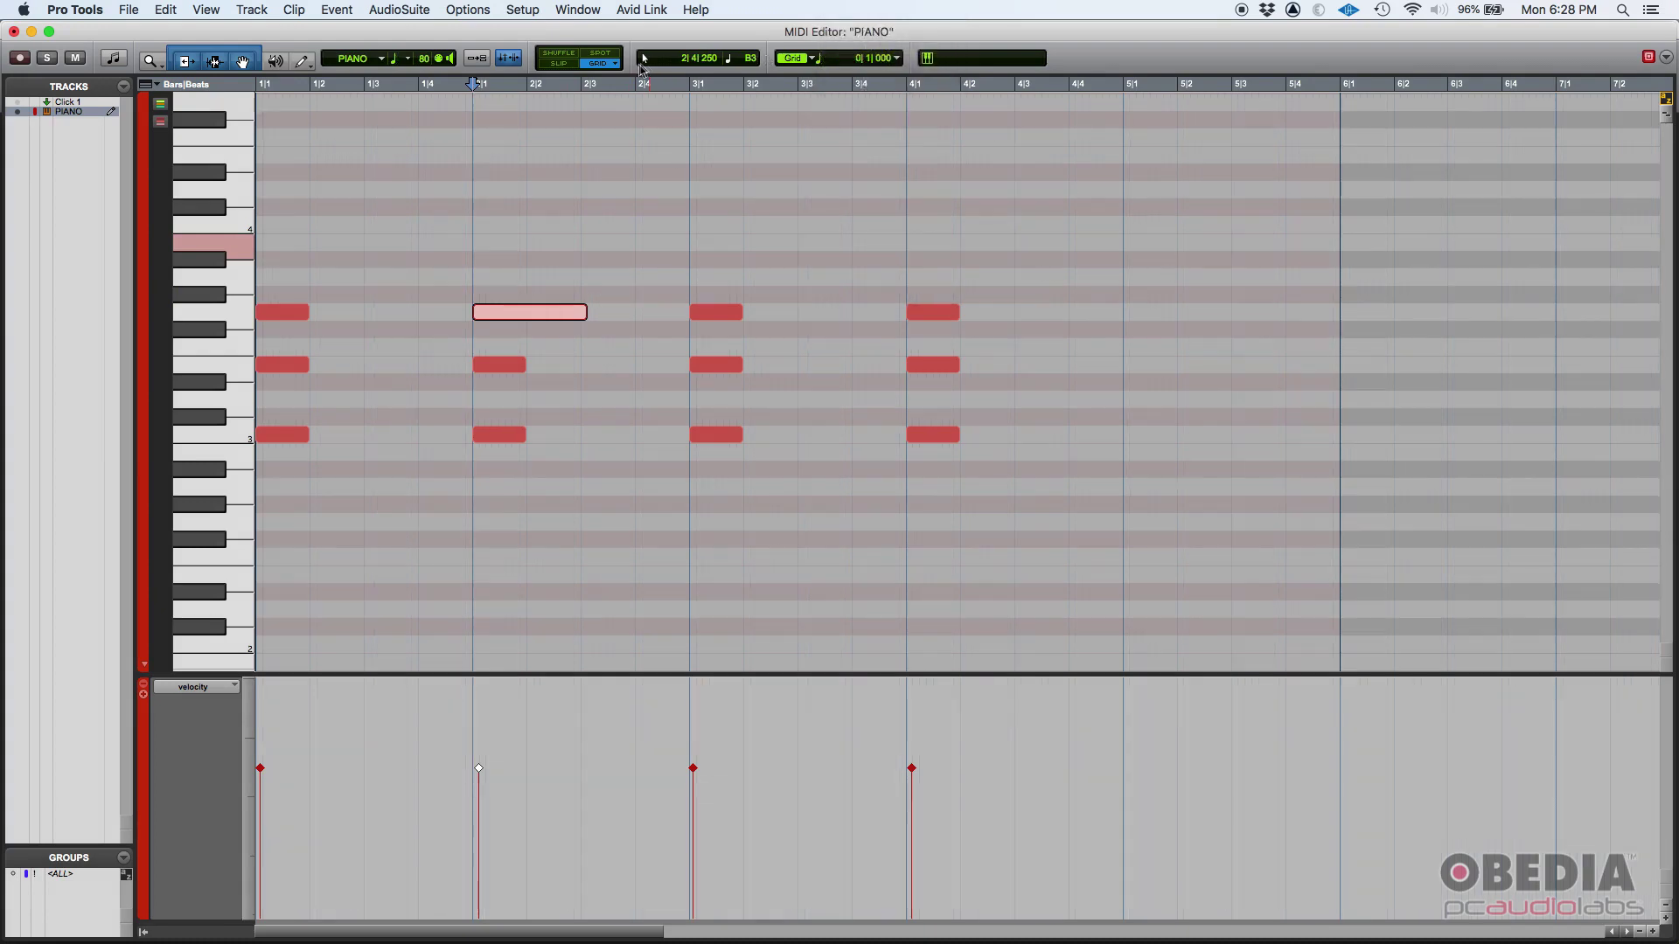
pyautogui.click(560, 64)
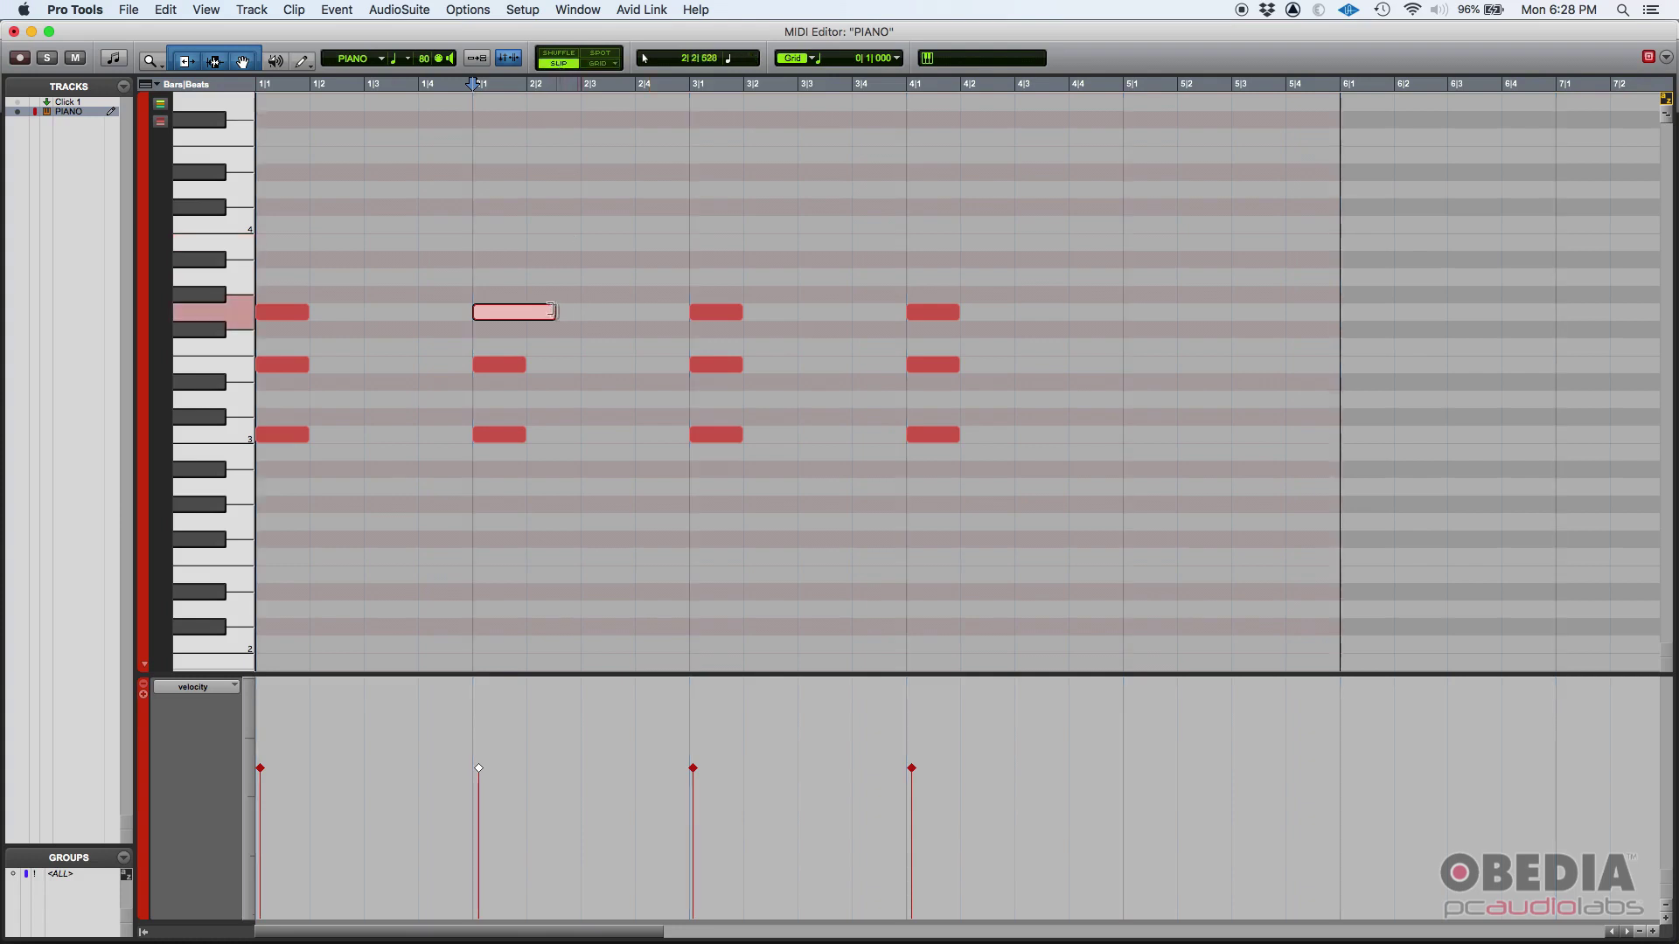
pyautogui.moveTo(620, 310); pyautogui.dragTo(574, 312)
# Freely stretch the bar-2 chord's middle and bottom notes to about two beats
pyautogui.click(525, 364)
pyautogui.moveTo(524, 365); pyautogui.dragTo(586, 362)
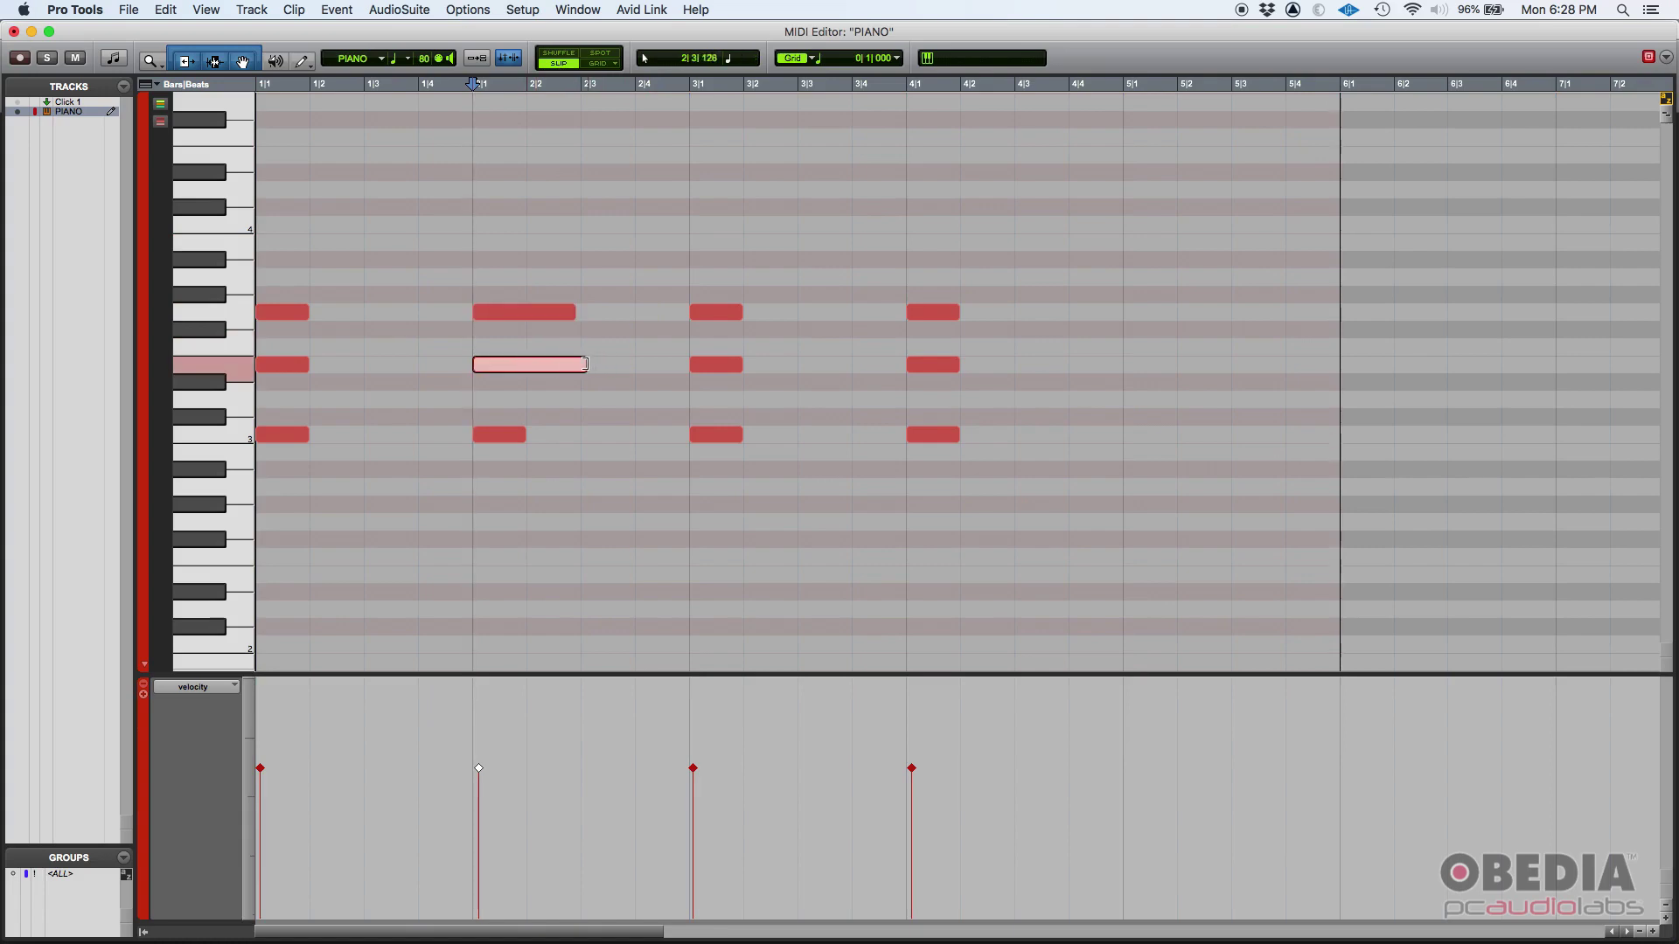
pyautogui.moveTo(597, 365); pyautogui.dragTo(590, 365)
pyautogui.moveTo(525, 435); pyautogui.dragTo(583, 435)
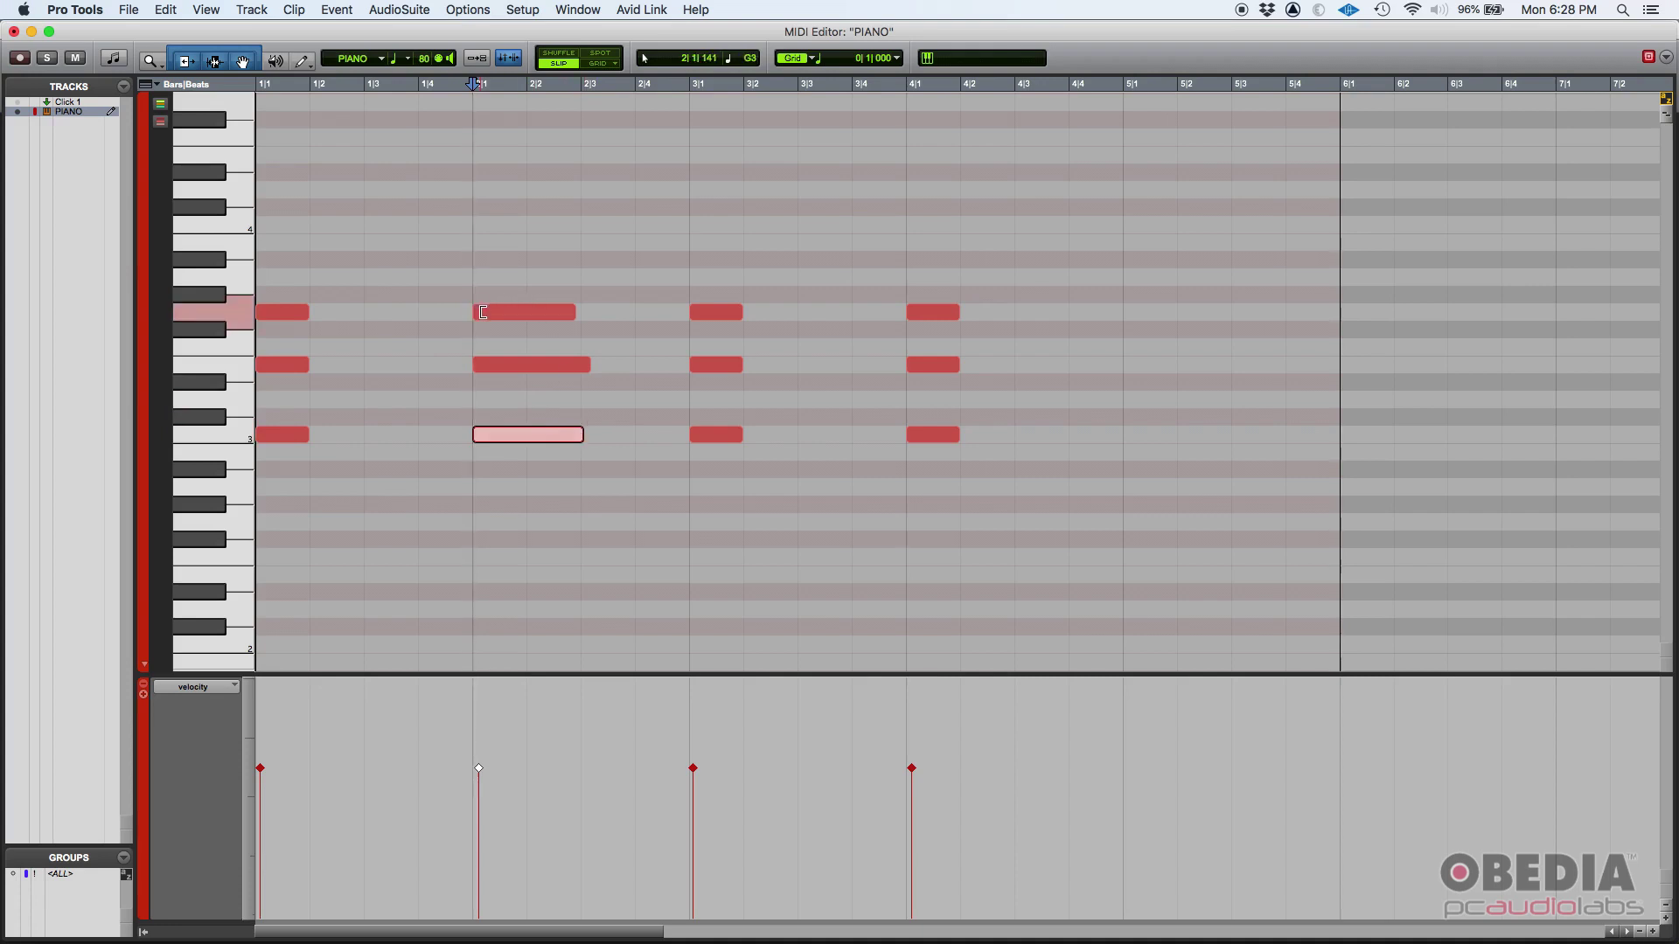
pyautogui.moveTo(474, 312); pyautogui.dragTo(459, 312)
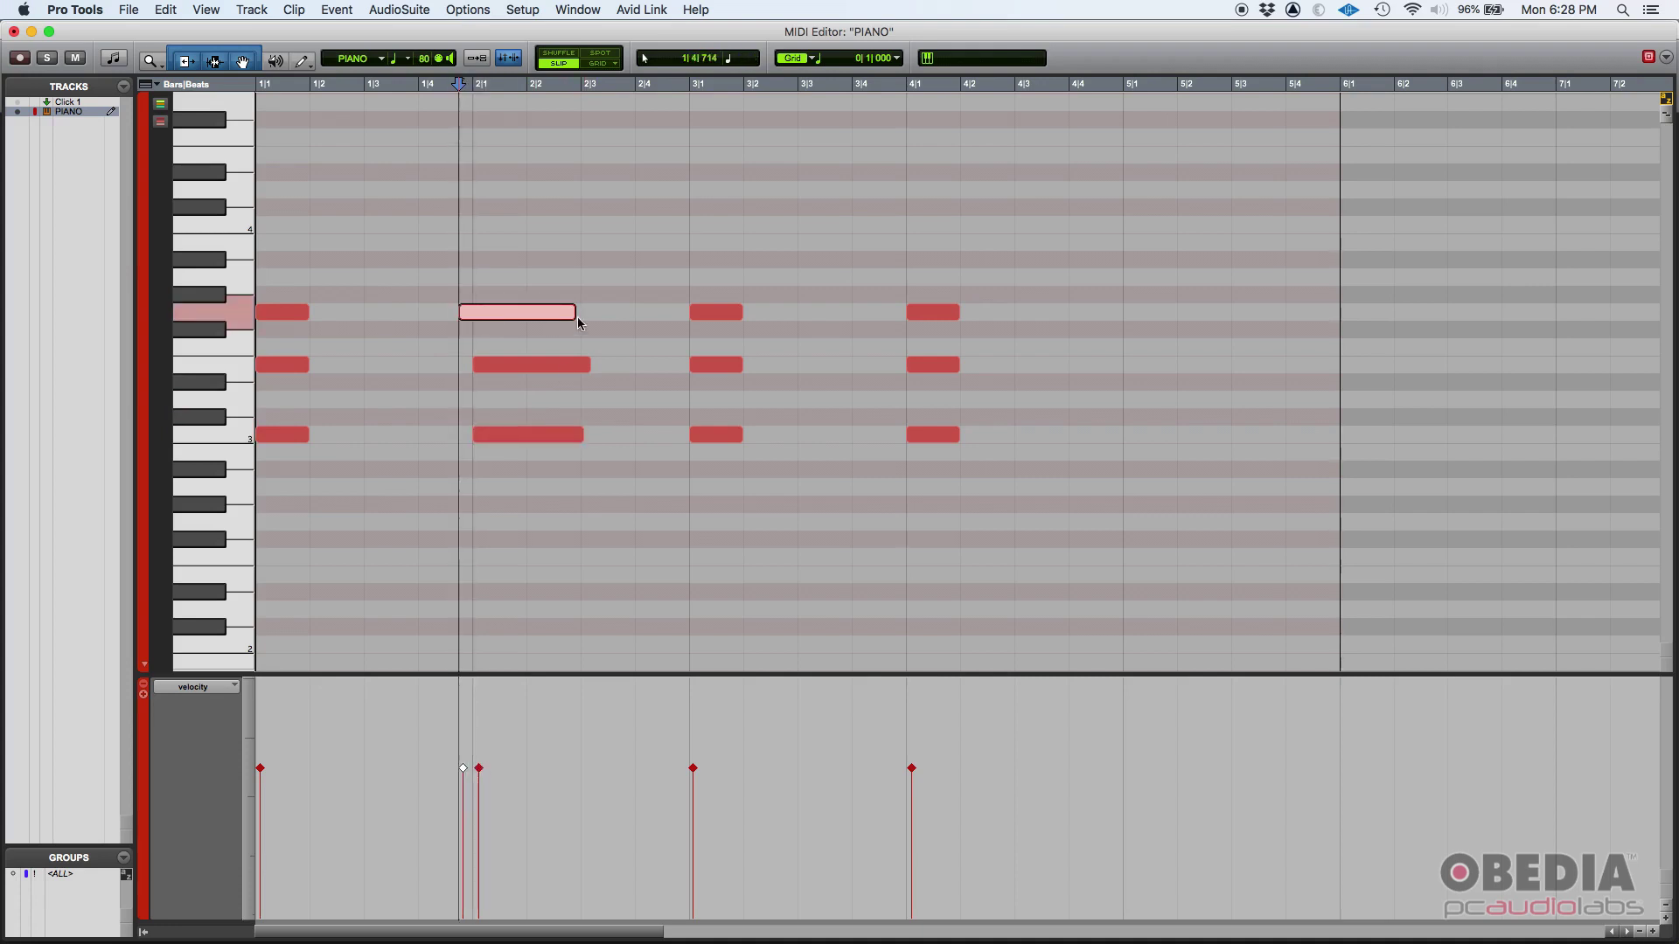
# Return to Grid mode and restore the top note to span 2|1 to 2|4
pyautogui.click(599, 64)
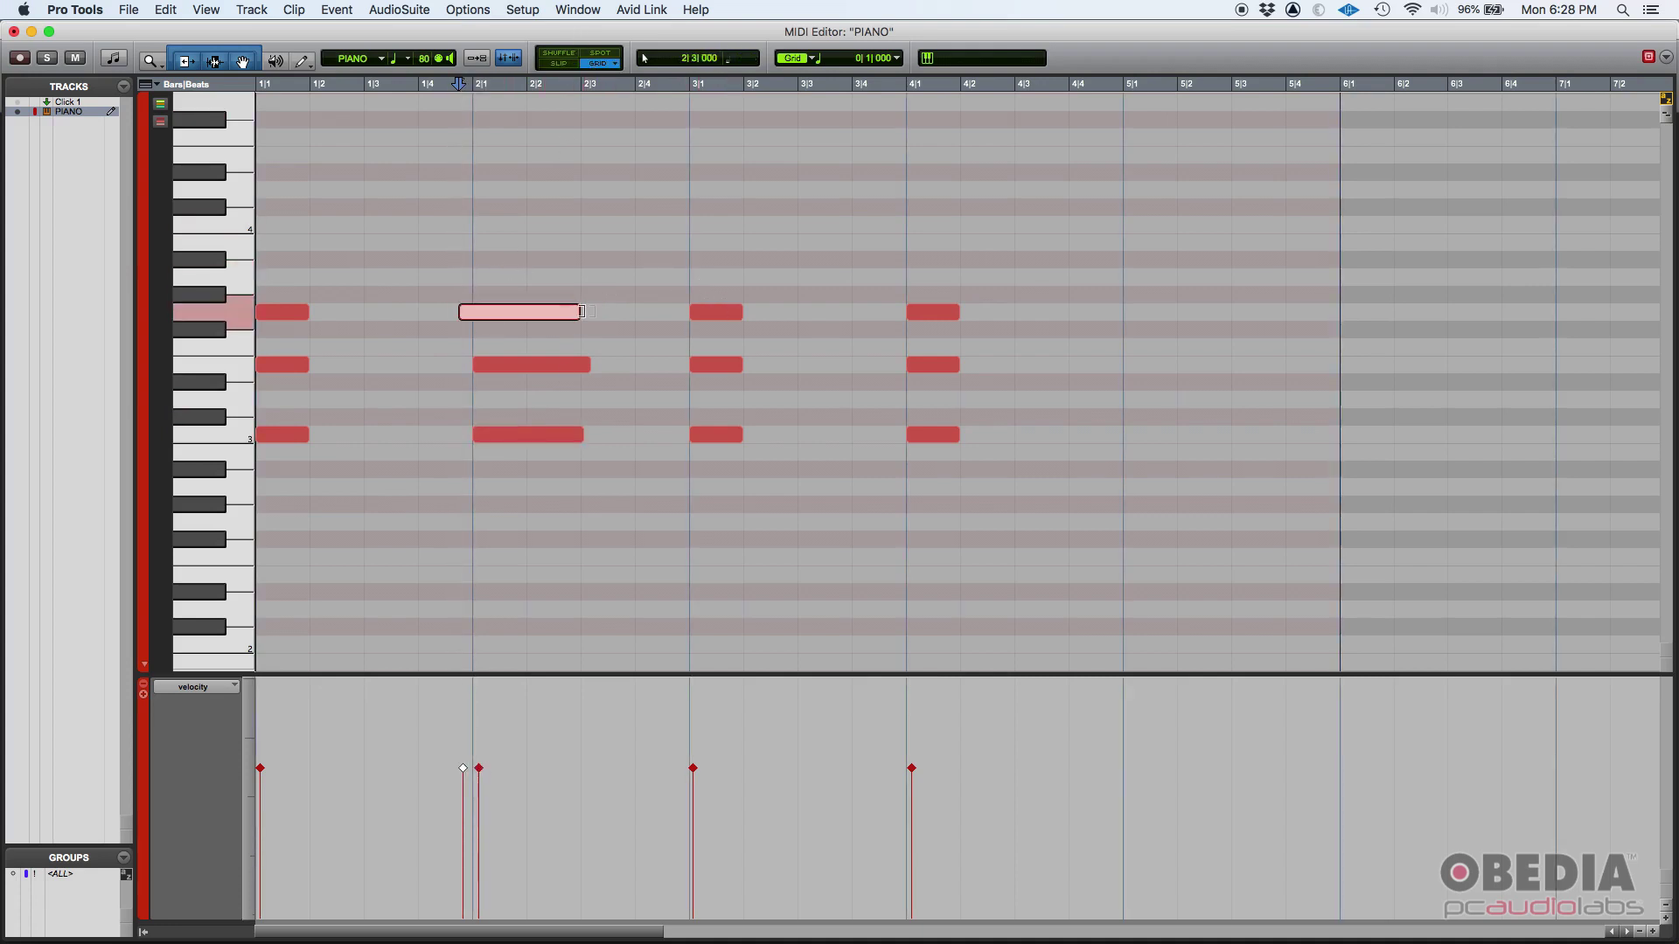
pyautogui.moveTo(581, 312); pyautogui.dragTo(634, 313)
pyautogui.moveTo(459, 312); pyautogui.dragTo(473, 312)
pyautogui.click(476, 365)
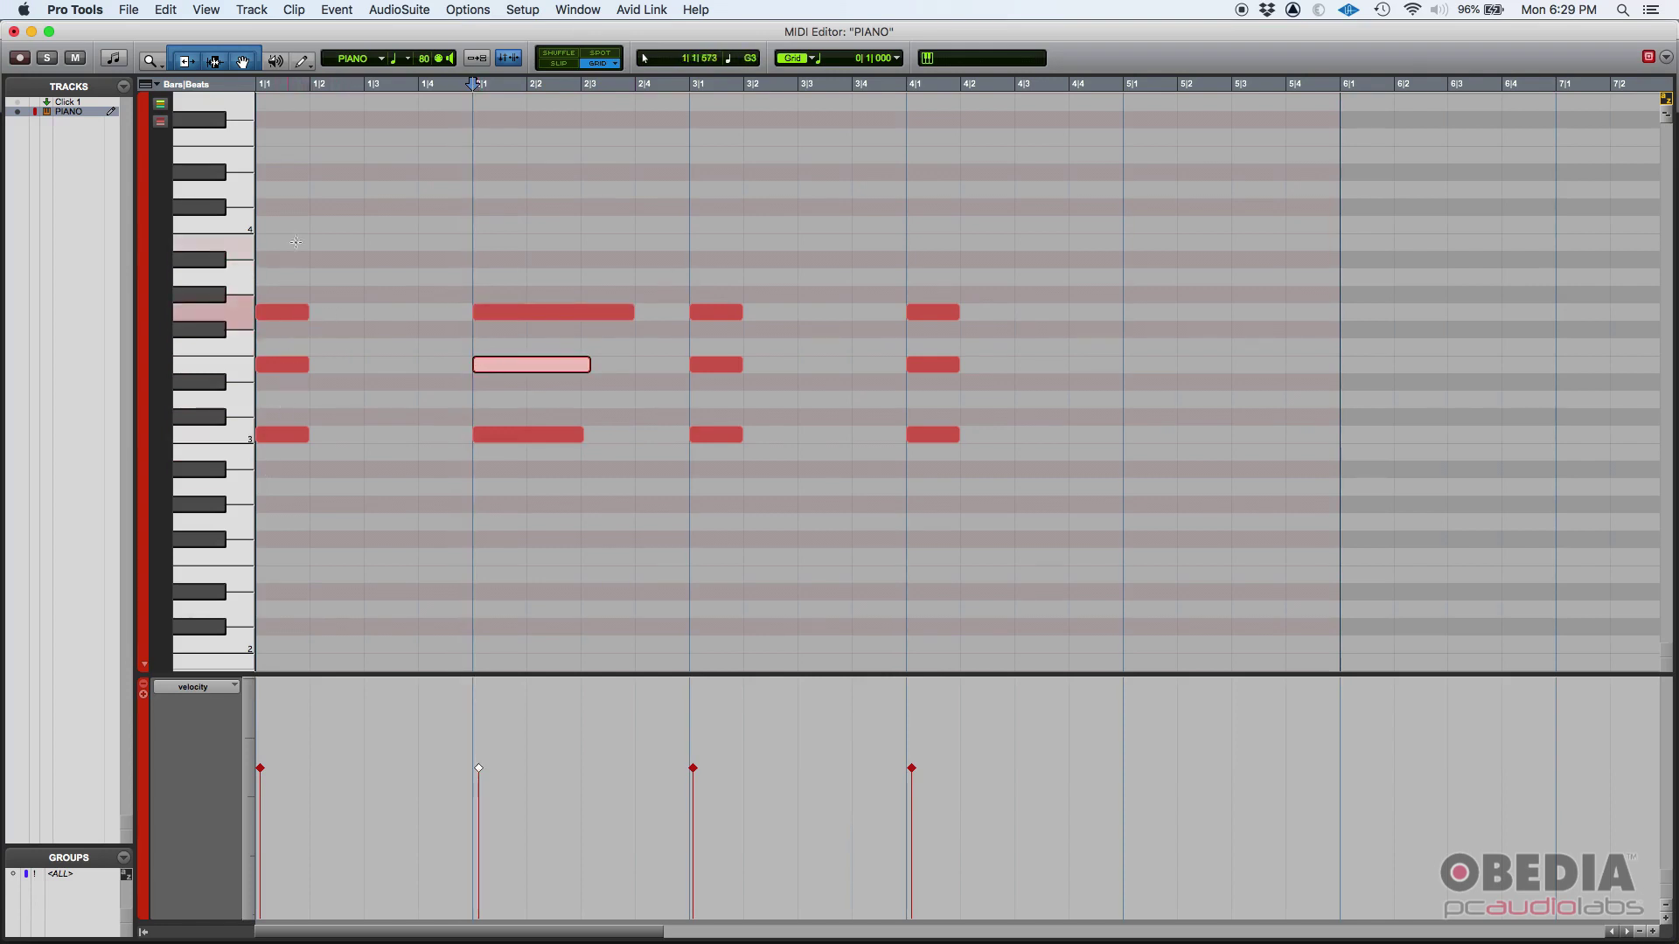
# Trim chord two's notes to end at 2|3 and lengthen chord three's notes to 3|4
pyautogui.moveTo(633, 312); pyautogui.dragTo(580, 364)
pyautogui.moveTo(582, 434); pyautogui.dragTo(580, 434)
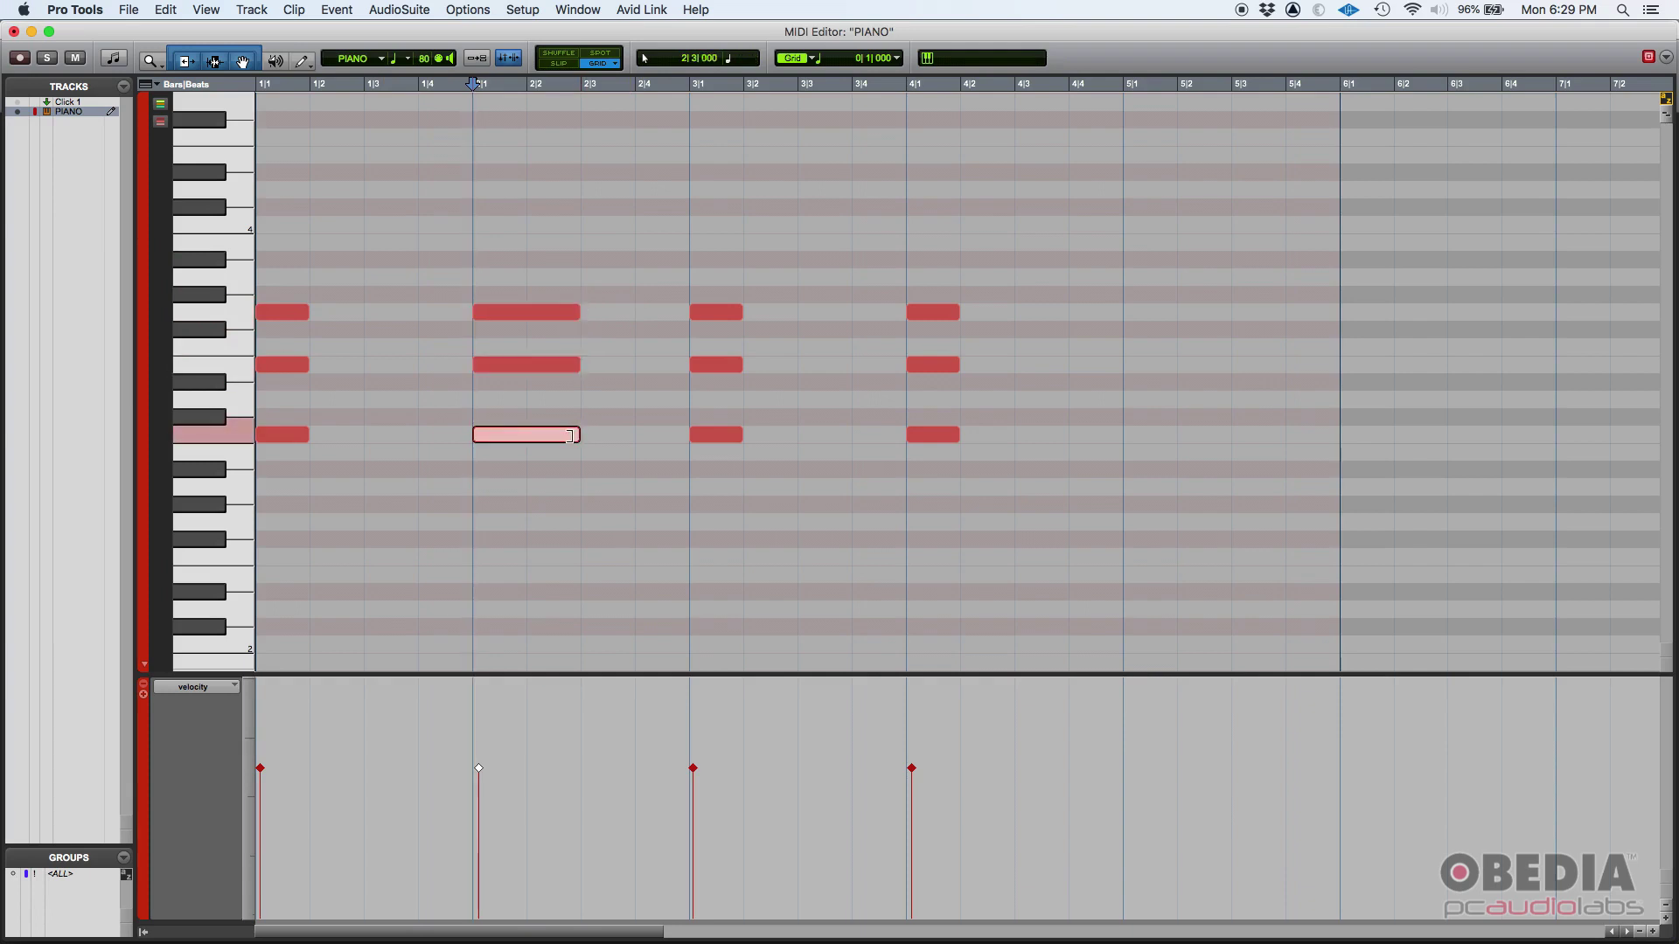
pyautogui.moveTo(740, 312); pyautogui.dragTo(852, 312)
pyautogui.moveTo(740, 365); pyautogui.dragTo(852, 365)
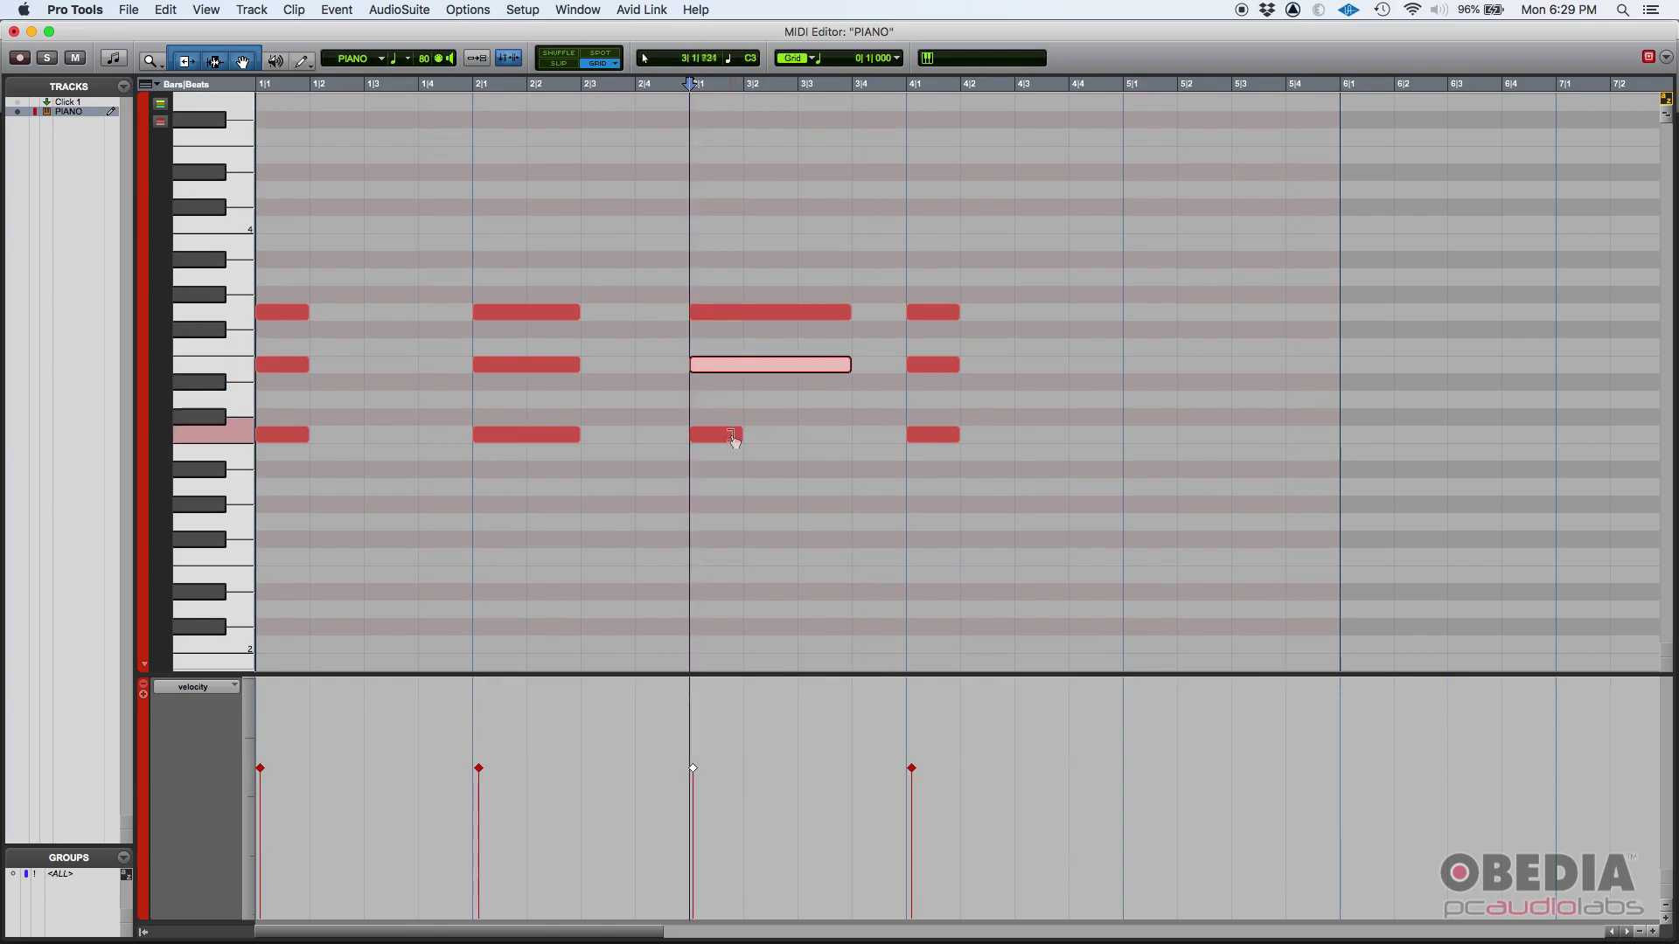
pyautogui.moveTo(735, 437); pyautogui.dragTo(852, 434)
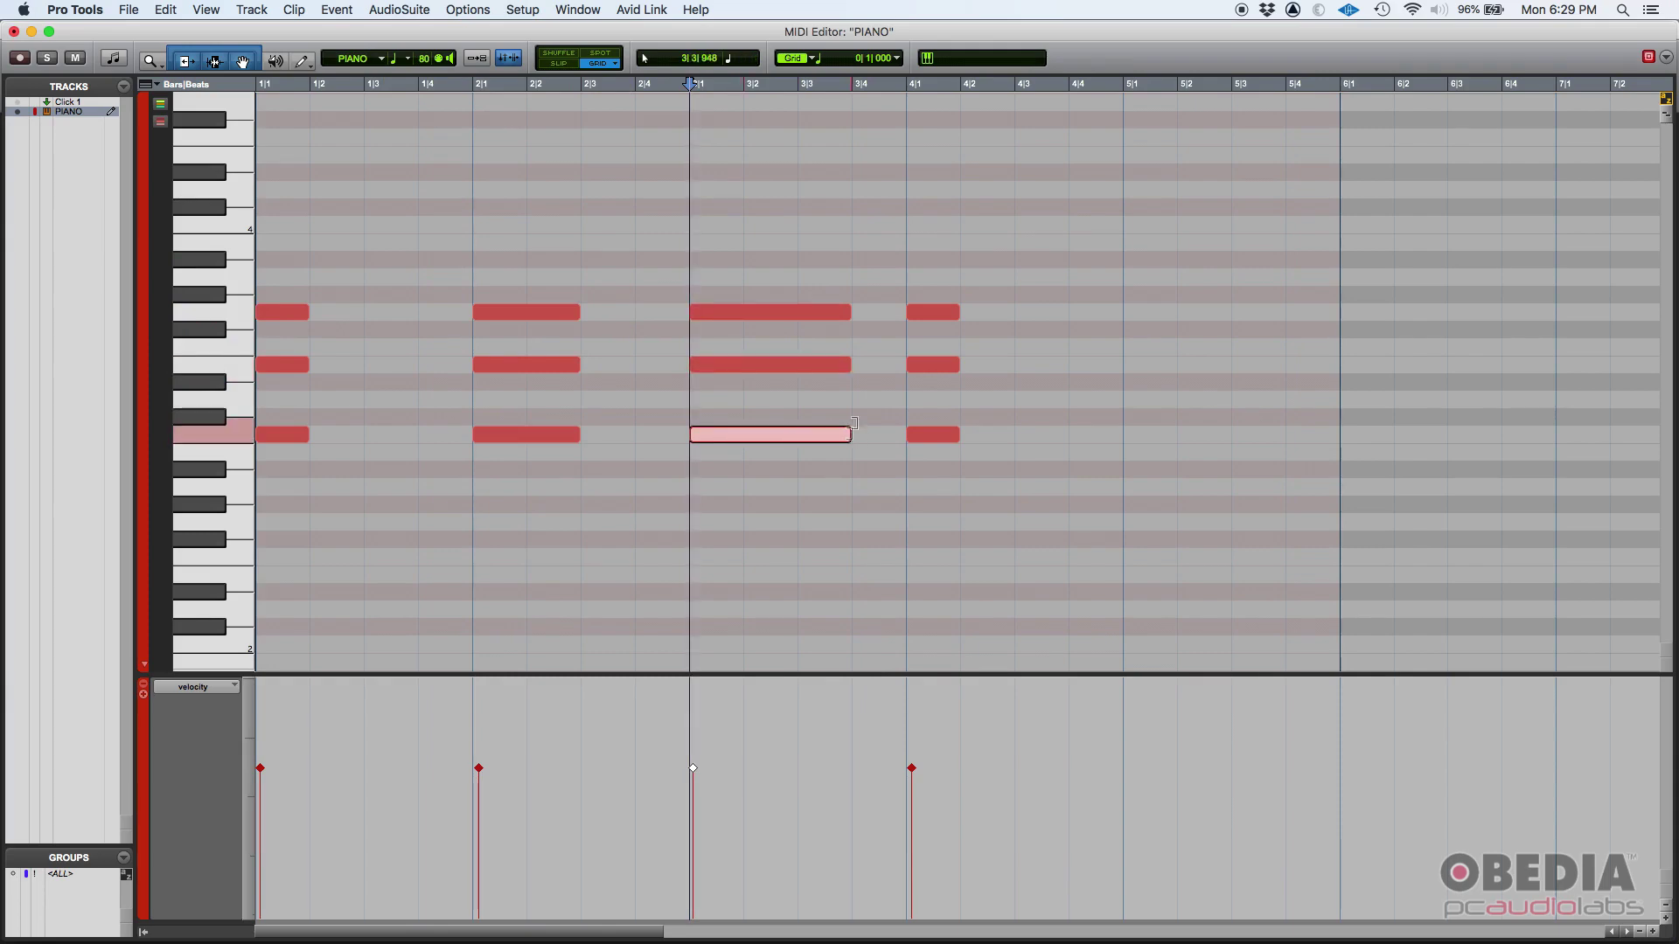
# Stretch chord four's notes to a full bar ending at 5|1, then play from the start
pyautogui.moveTo(958, 312); pyautogui.dragTo(1121, 312)
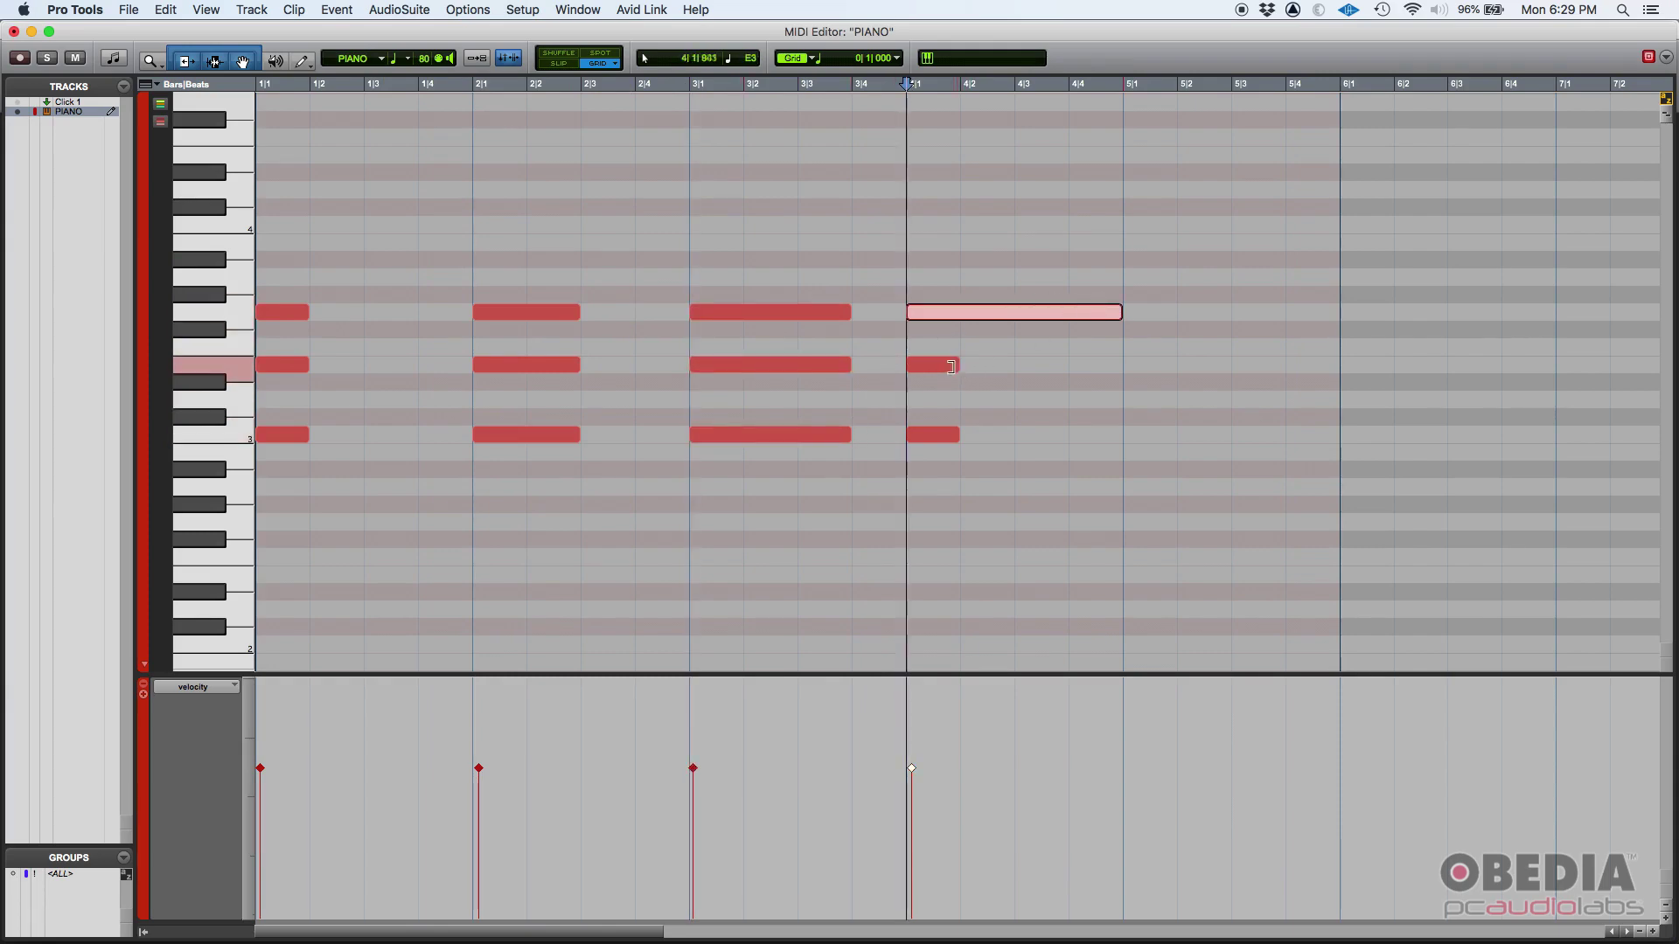
pyautogui.moveTo(950, 366); pyautogui.dragTo(1122, 366)
pyautogui.moveTo(958, 435); pyautogui.dragTo(1104, 432)
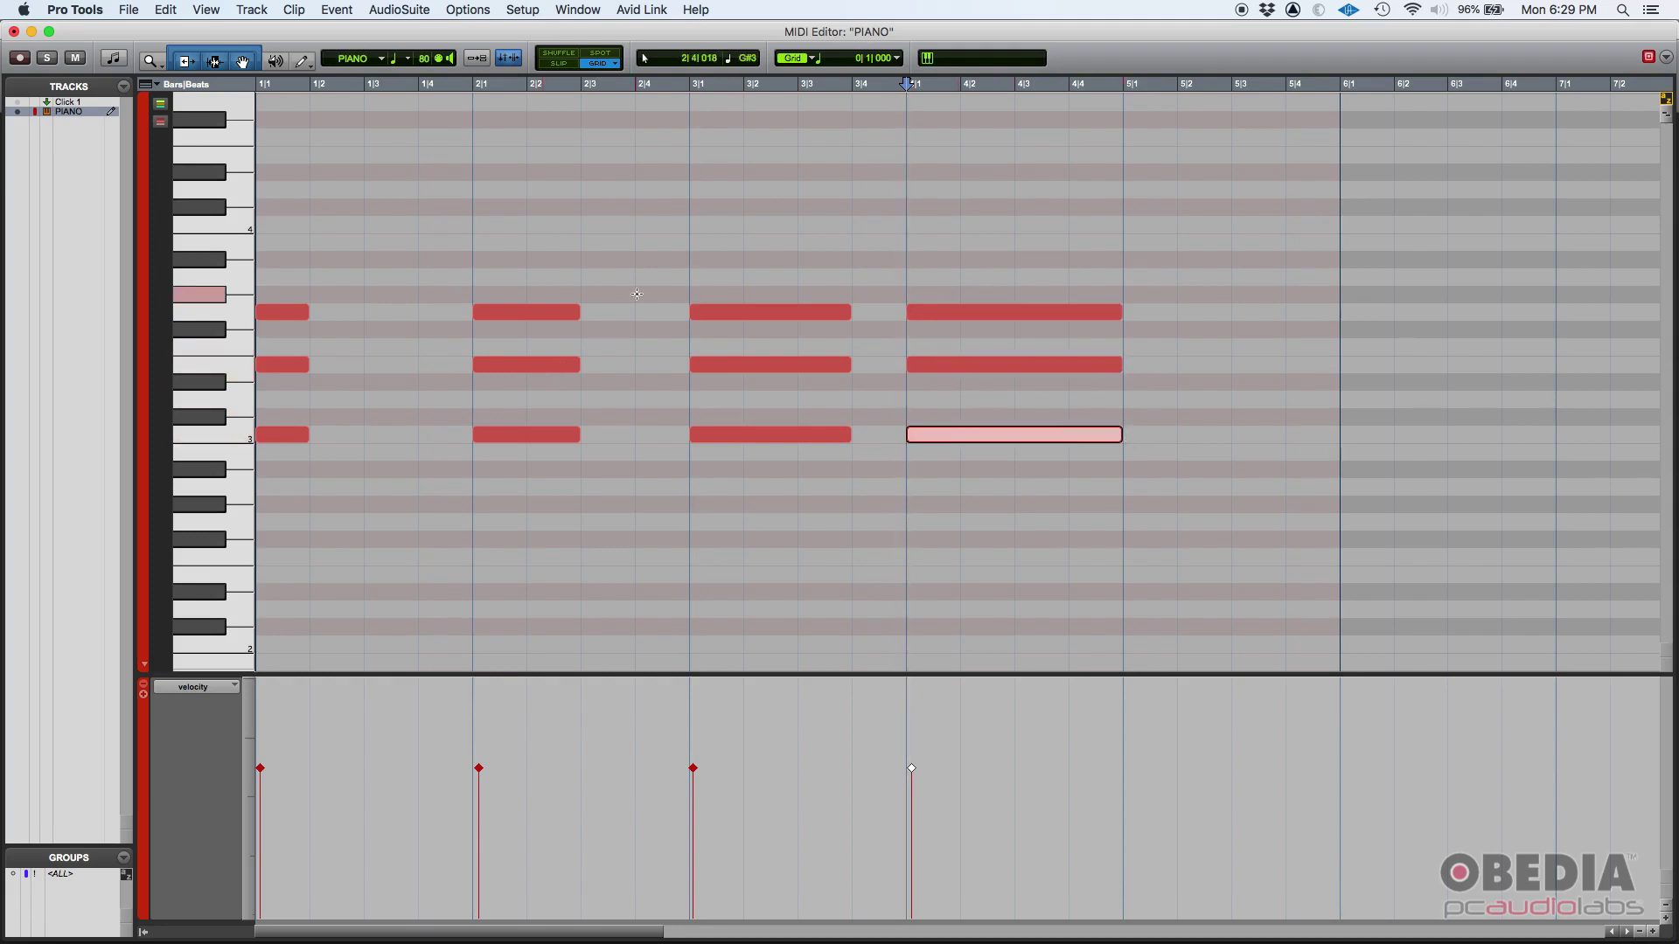
pyautogui.press('Return')
pyautogui.press('space')
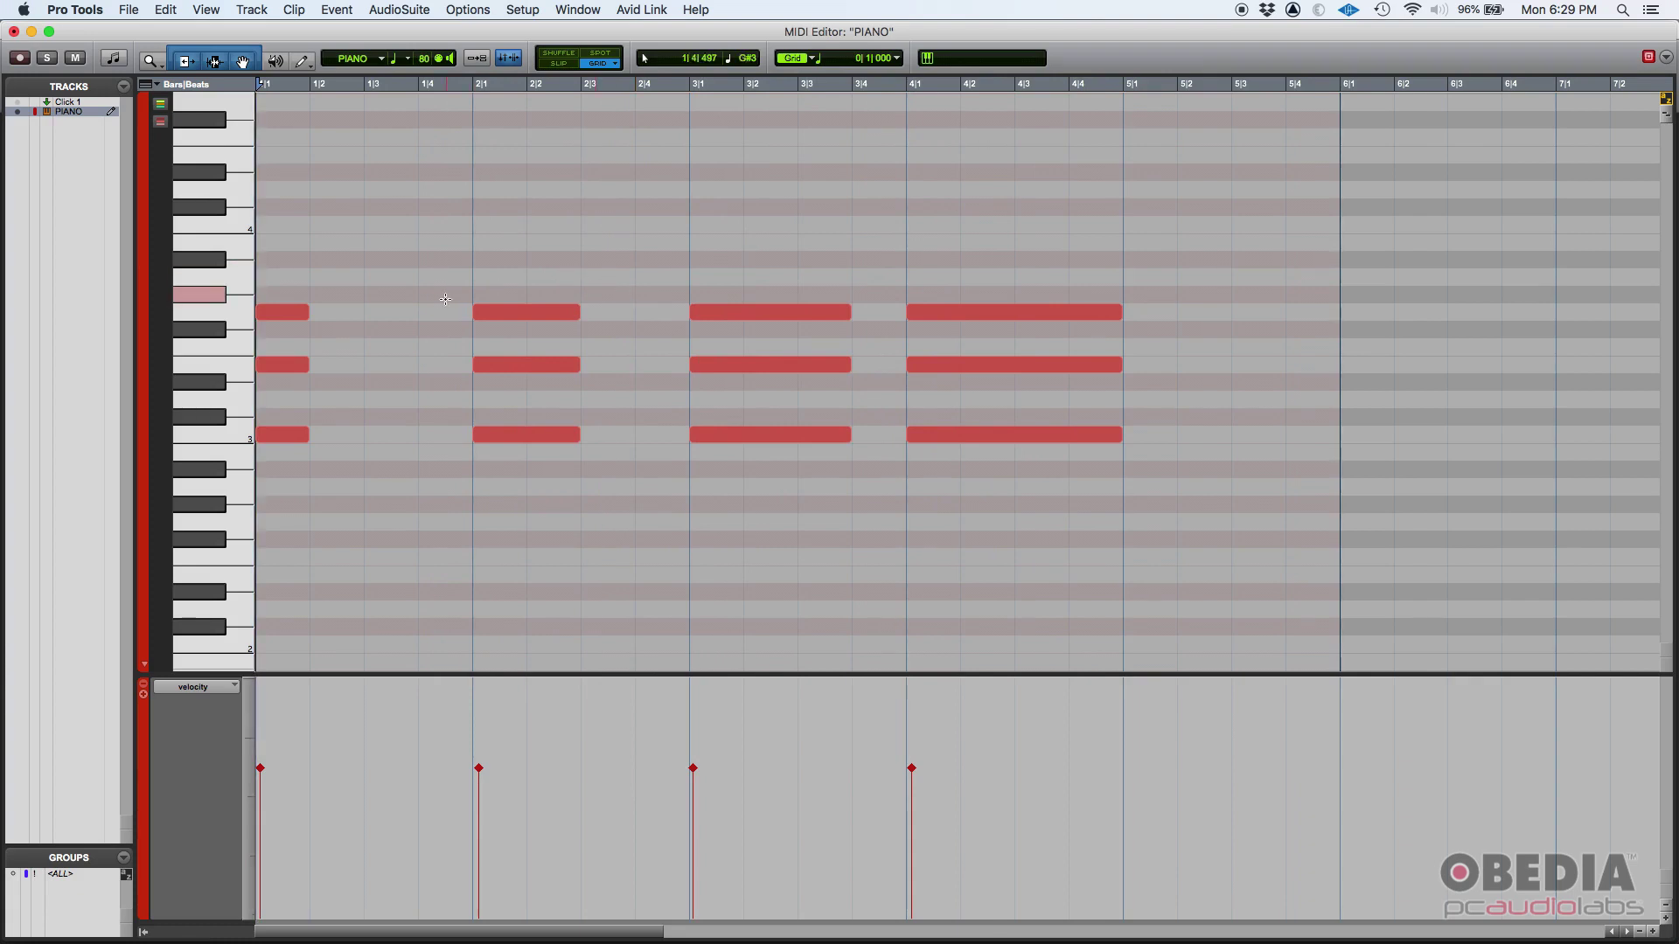
# Move the start of all three chord-two notes back to 1|4
pyautogui.click(577, 312)
pyautogui.moveTo(577, 312)
pyautogui.mouseDown()
pyautogui.moveTo(623, 312)
pyautogui.moveTo(579, 312)
pyautogui.mouseUp()
pyautogui.moveTo(474, 312); pyautogui.dragTo(419, 312)
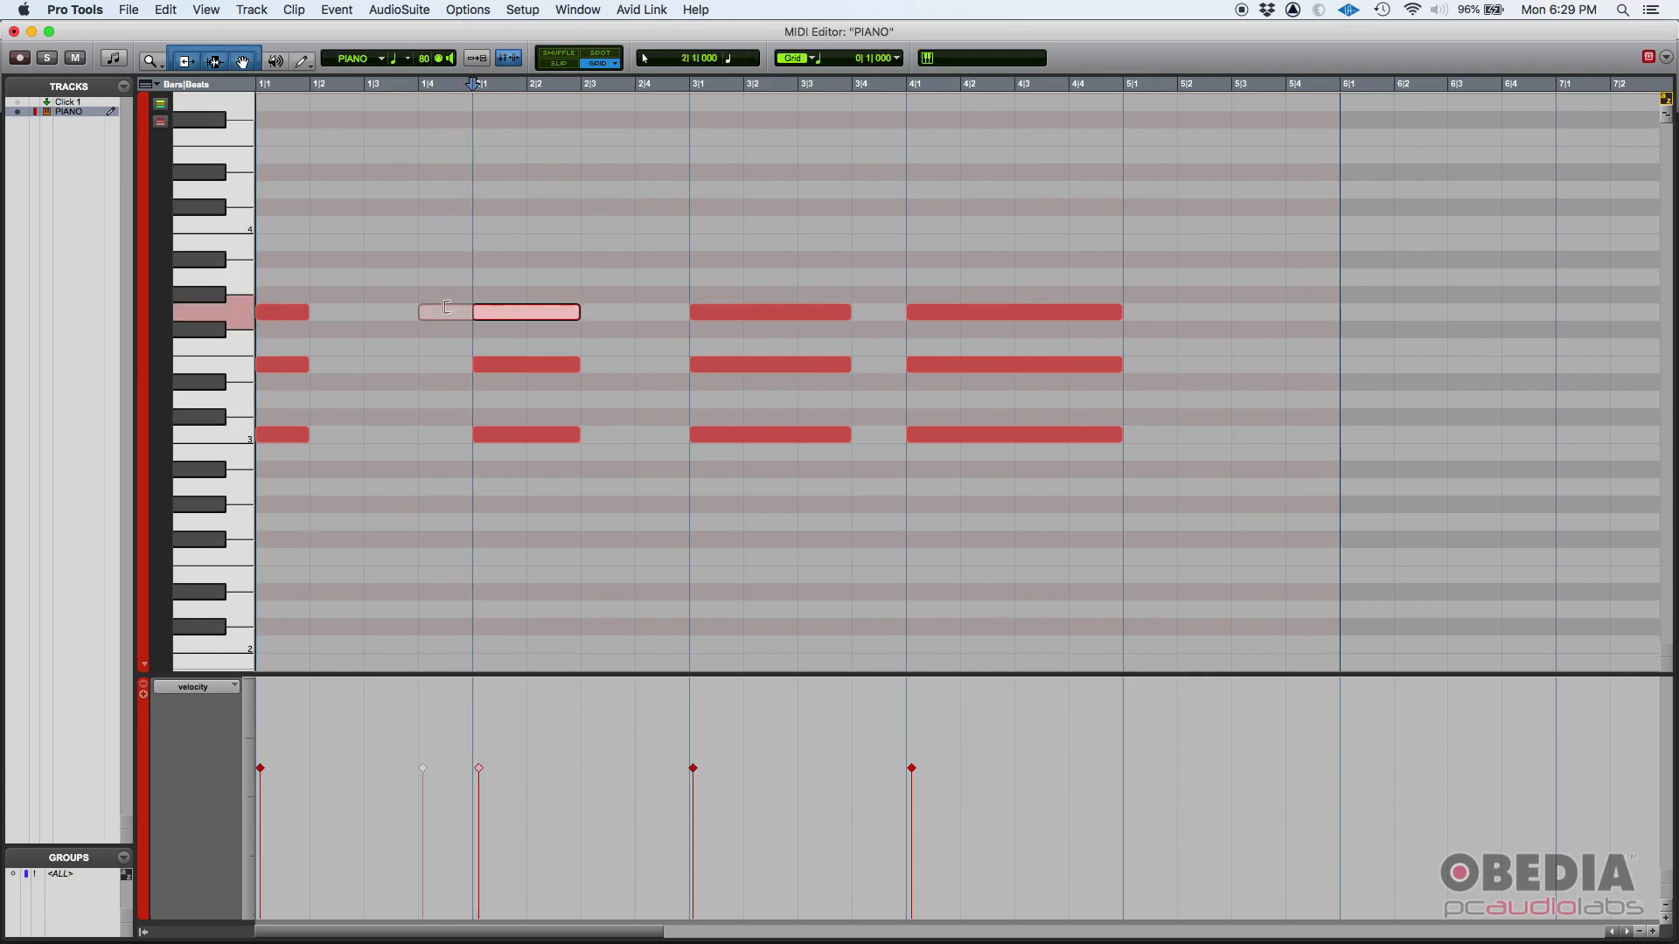
pyautogui.moveTo(475, 364); pyautogui.dragTo(421, 365)
pyautogui.click(482, 436)
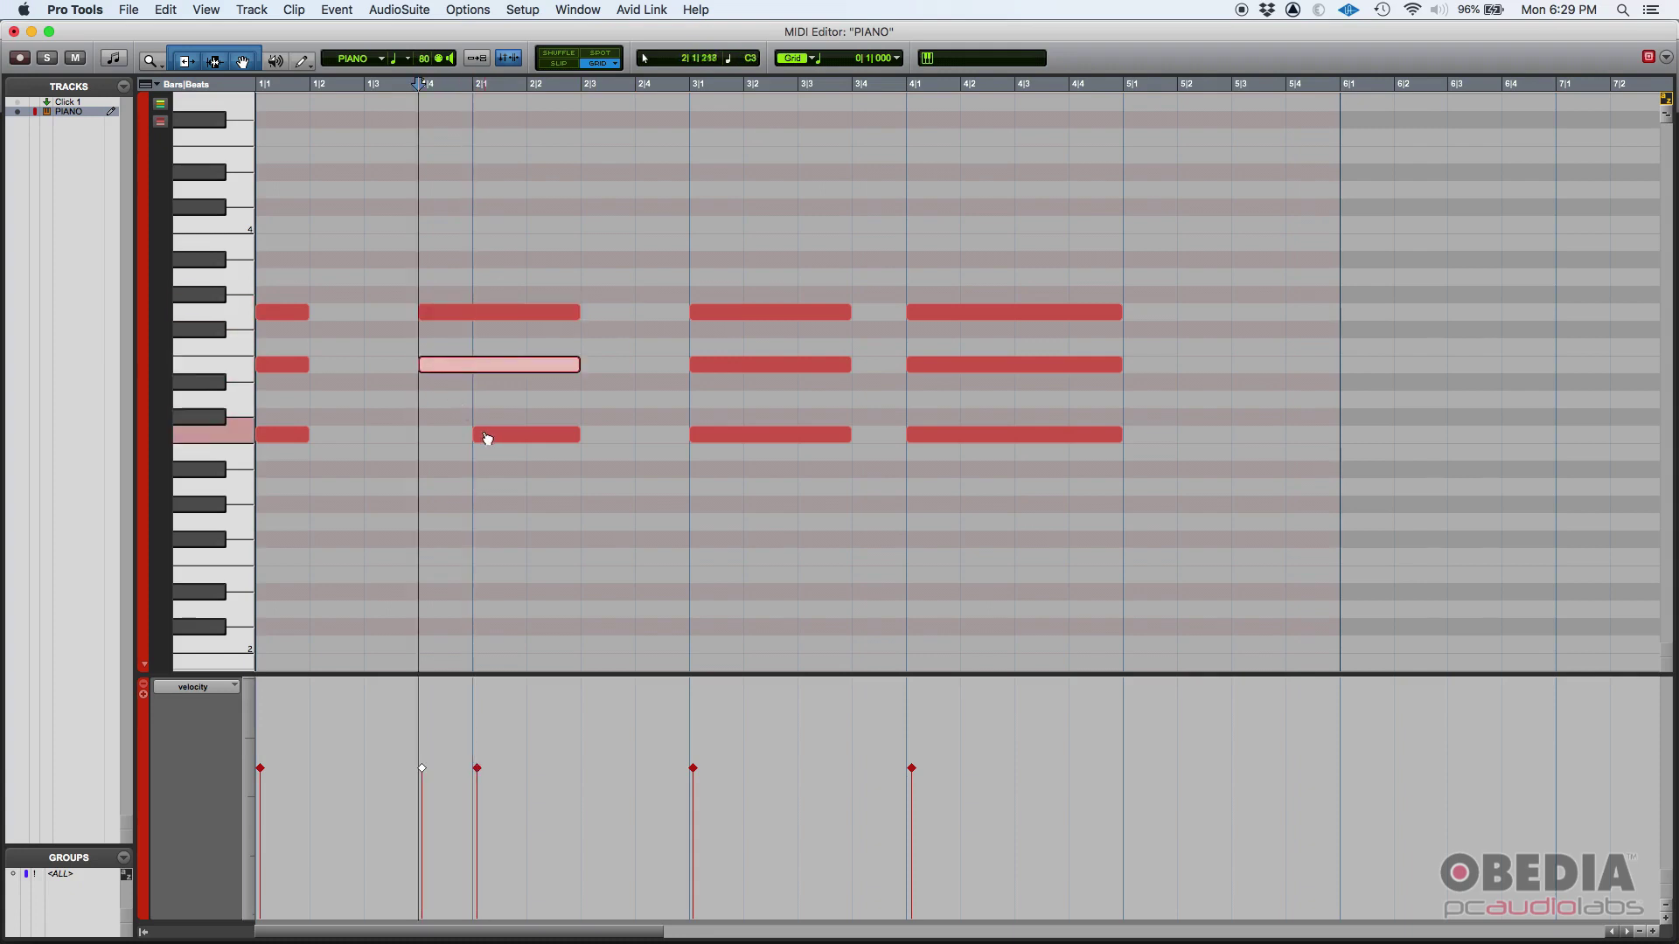
pyautogui.moveTo(467, 436); pyautogui.dragTo(420, 436)
# Move chord three's note starts back to 2|4, then play from the start
pyautogui.moveTo(691, 312); pyautogui.dragTo(636, 313)
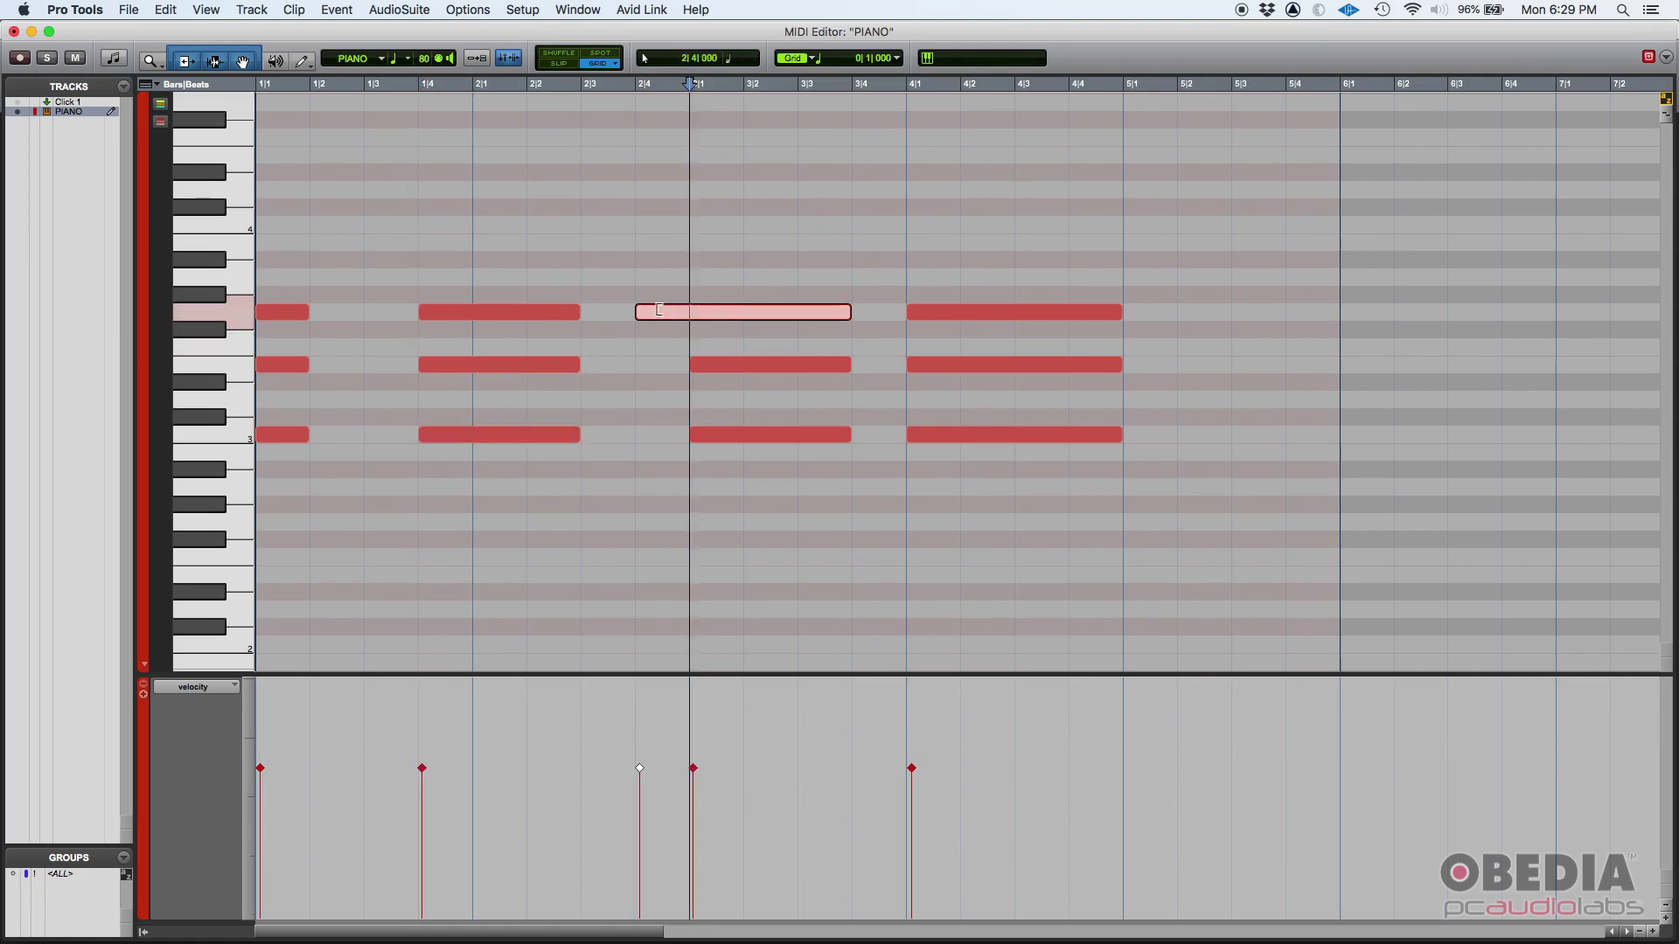
pyautogui.click(690, 364)
pyautogui.moveTo(690, 365); pyautogui.dragTo(637, 365)
pyautogui.moveTo(689, 435); pyautogui.dragTo(637, 435)
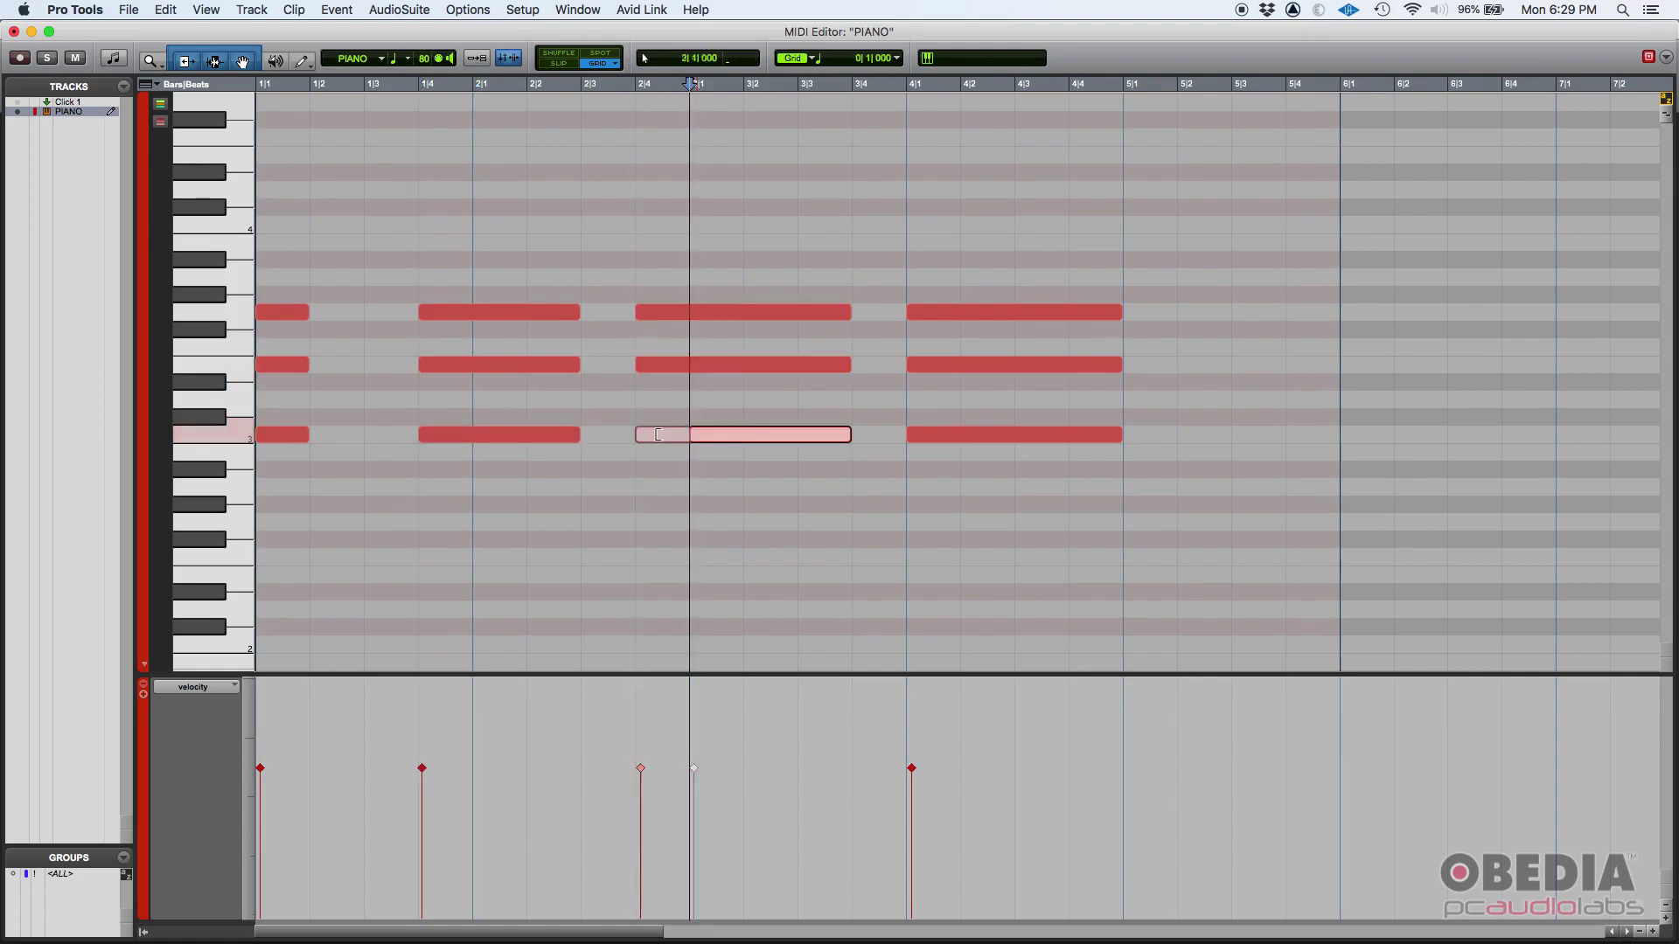
pyautogui.press('Return')
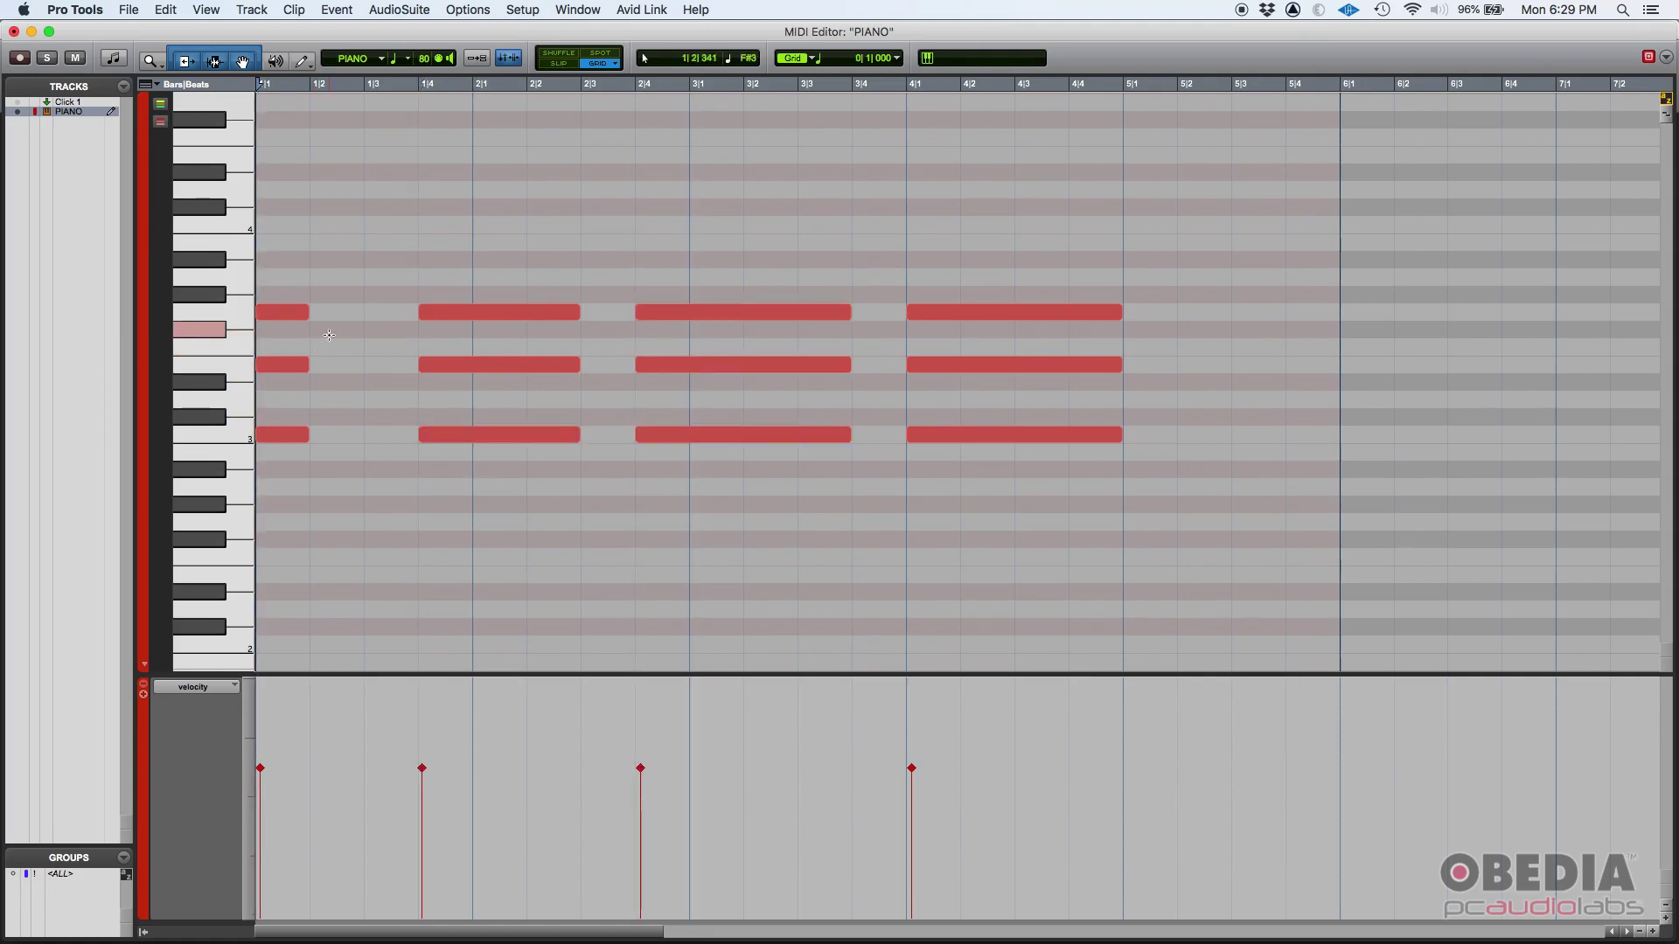
pyautogui.press('space')
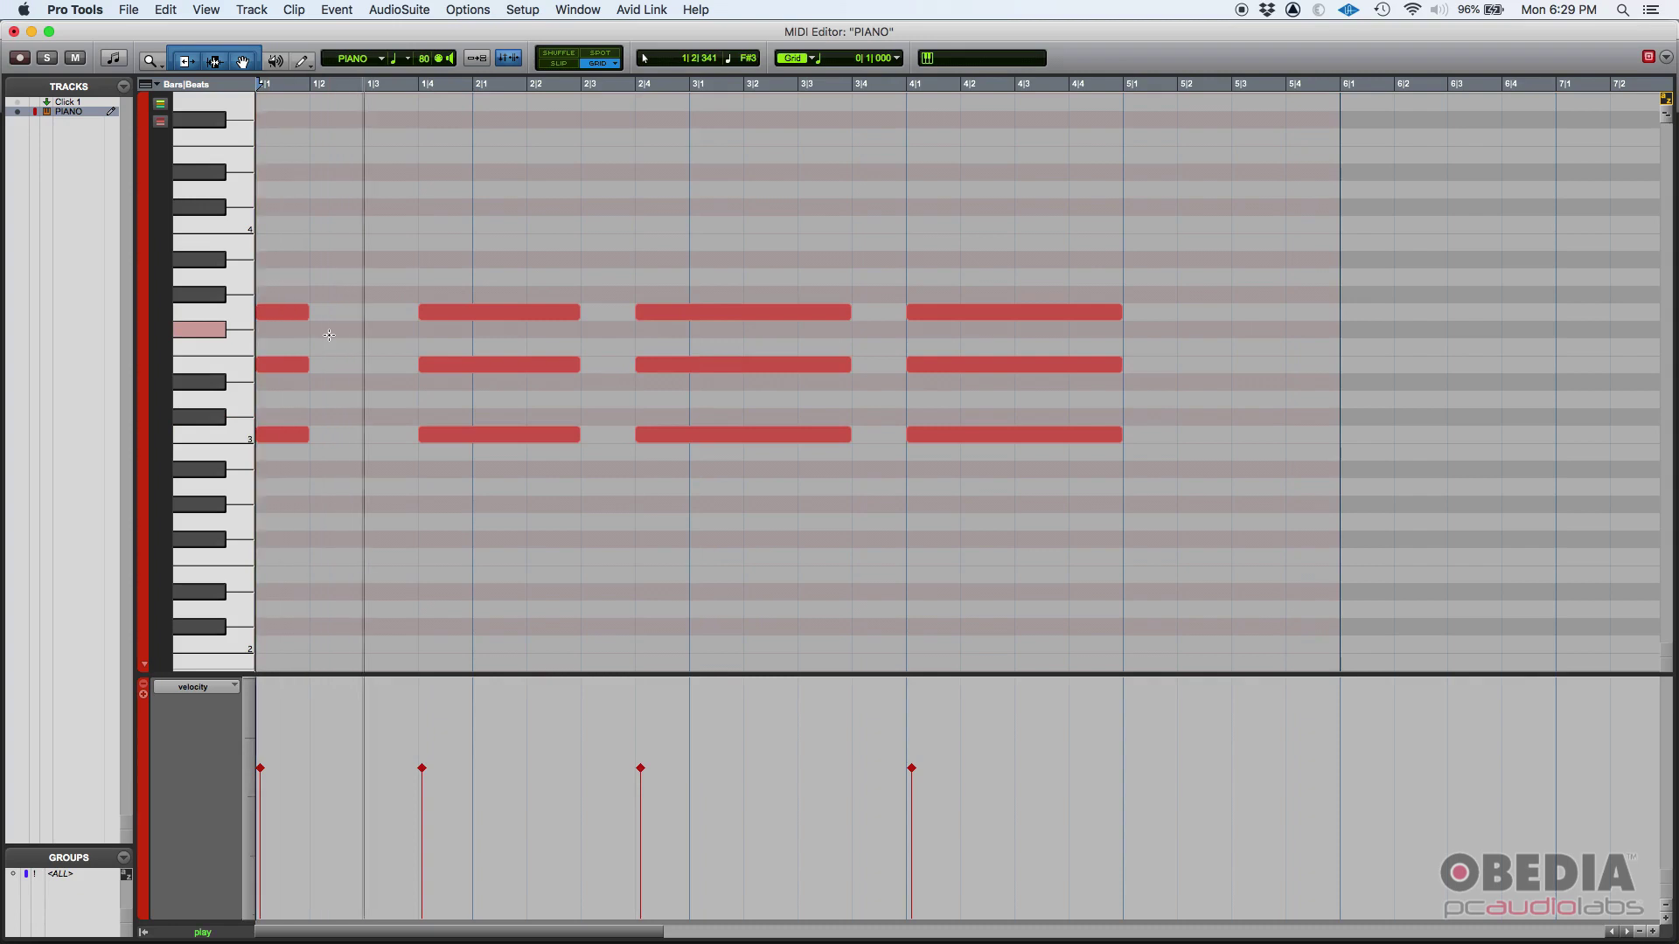